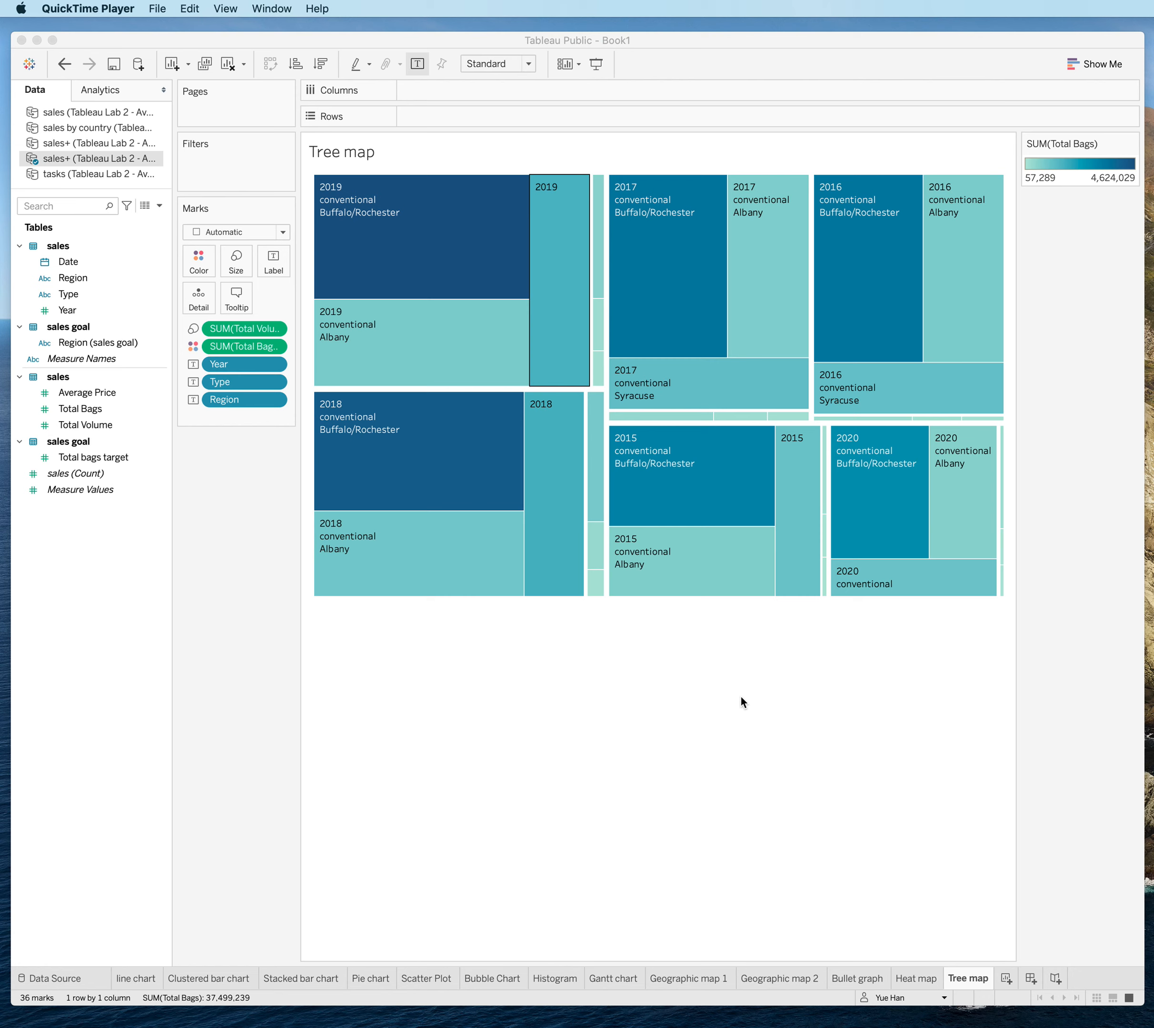
Step: Create a new worksheet after the Tree map sheet and name it "Pert chart"
click(1007, 980)
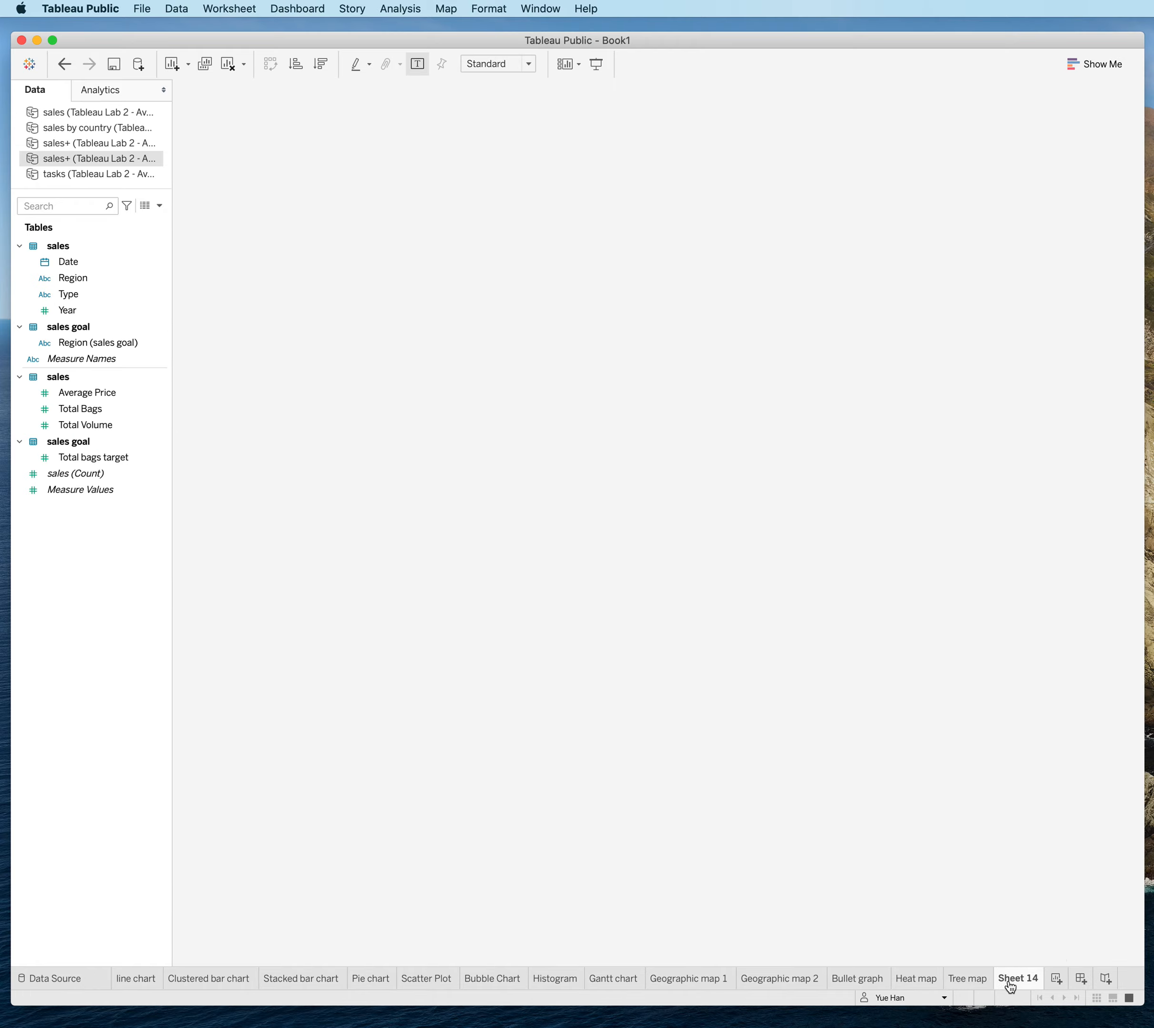
double_click(1008, 981)
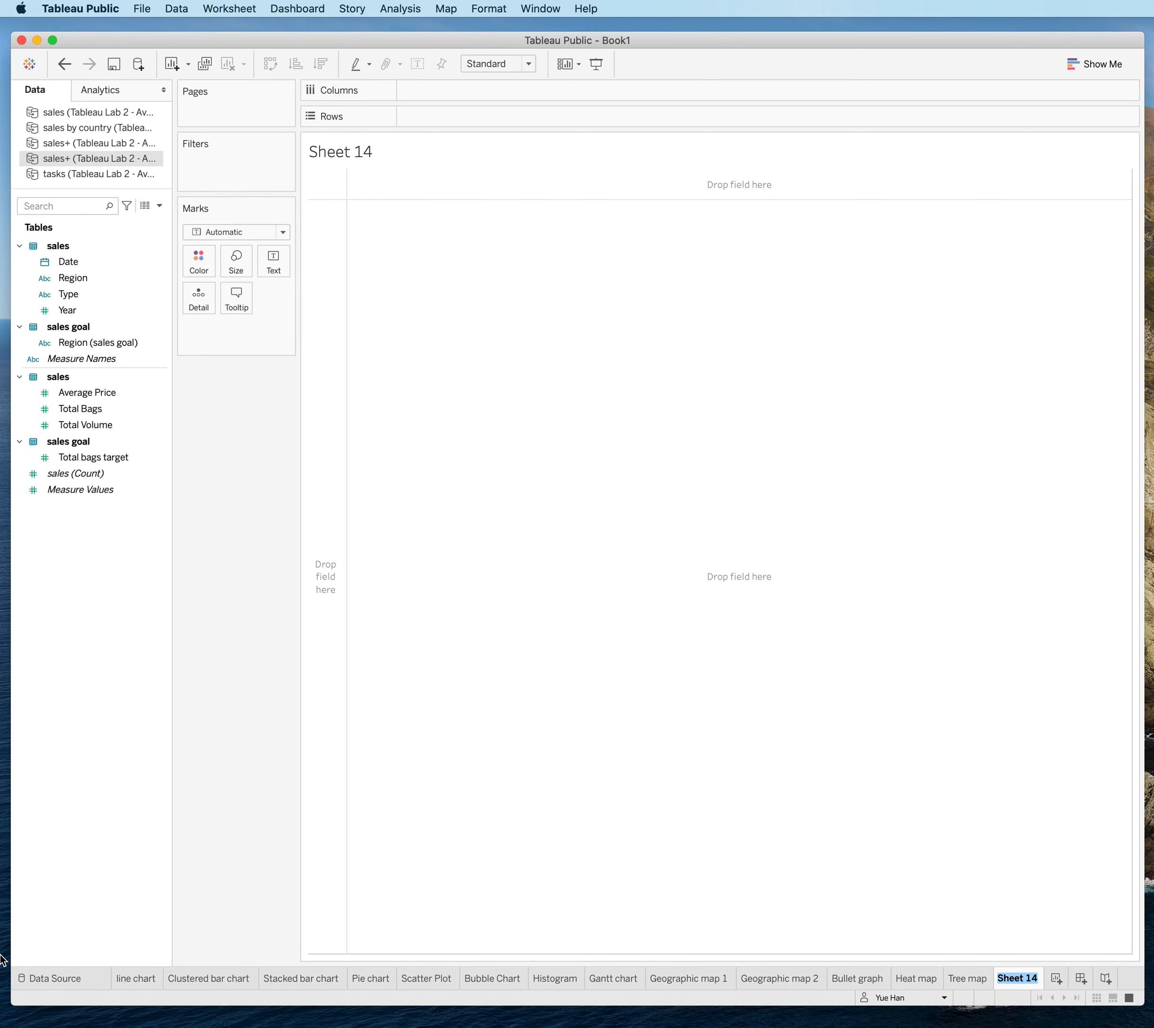
text(Pe)
key(BackSpace)
text(ert chart)
key(Return)
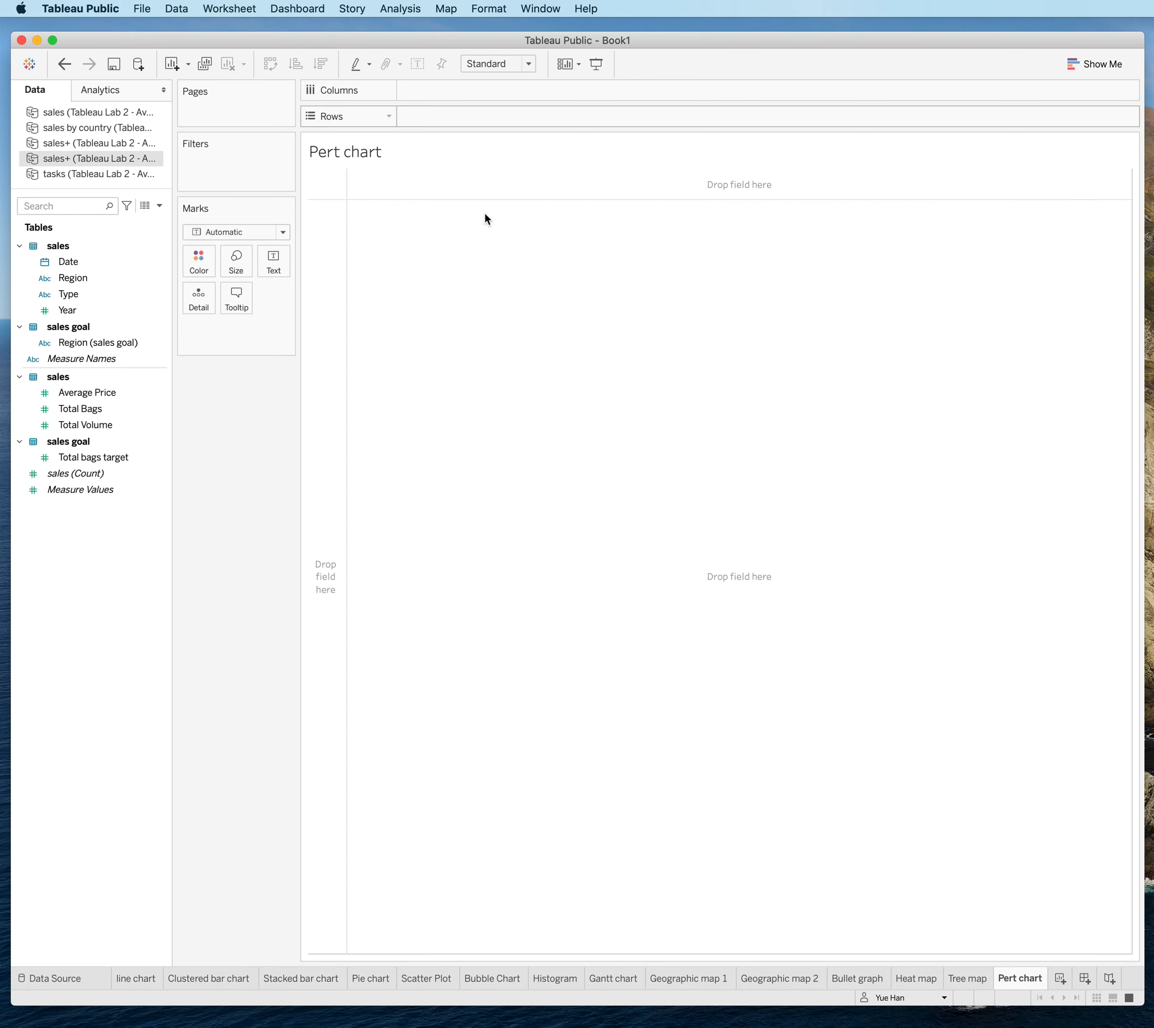
Step: Connect the workbook to the Excel file "Tableau Lab 2 - Avocado Dataset" in the Week 2-3 folder as a new data source
click(33, 66)
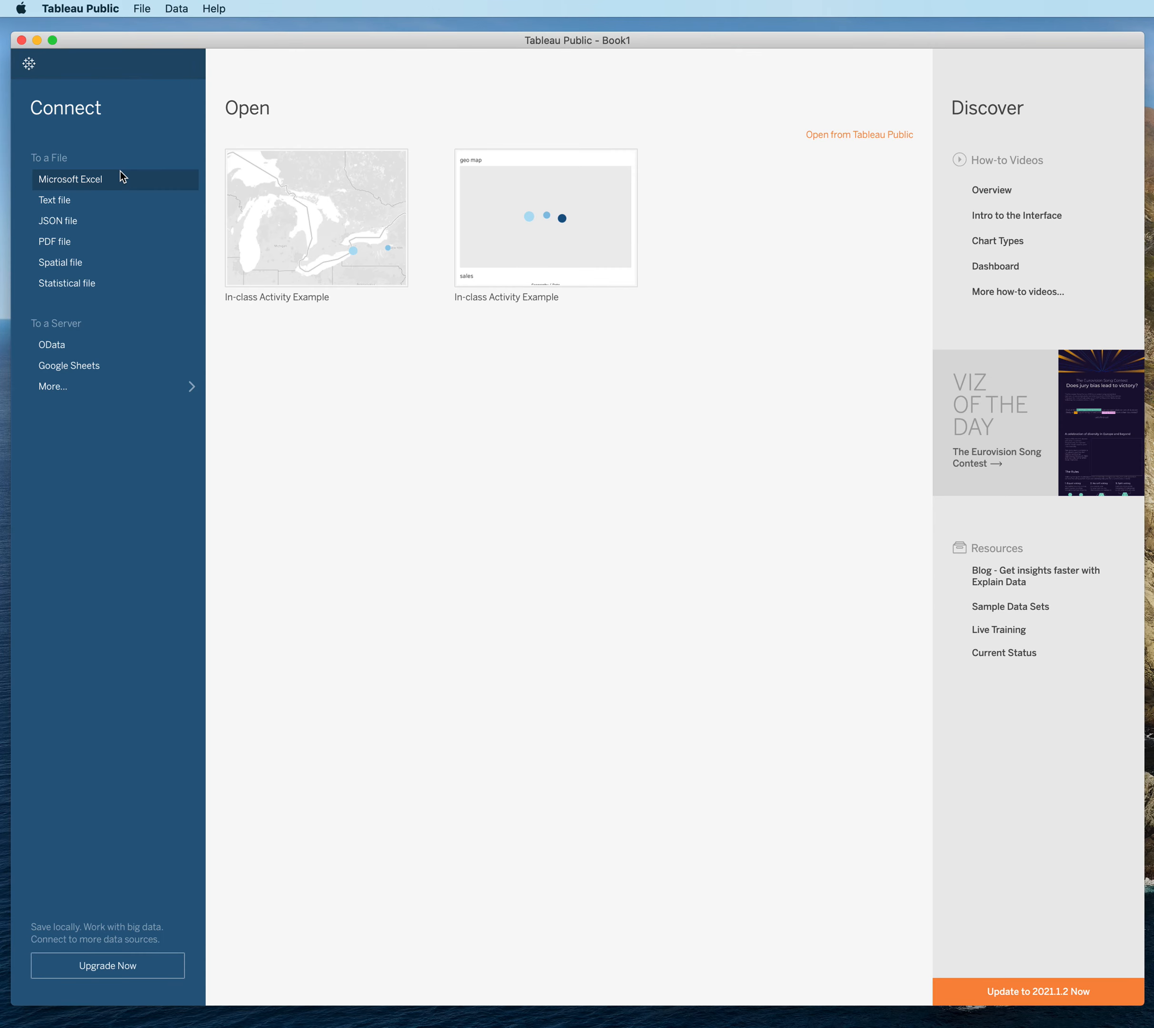
click(122, 178)
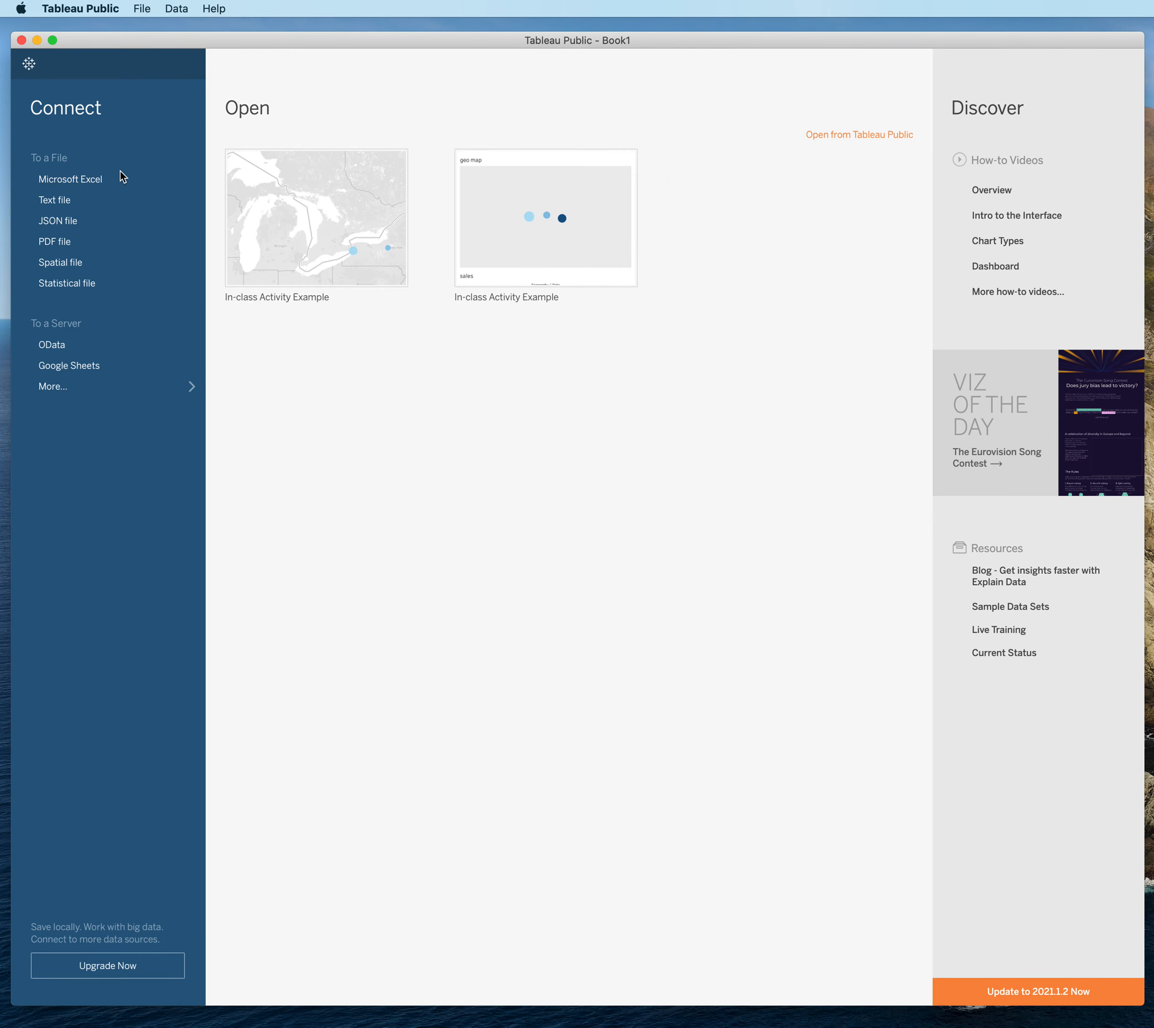
drag(897, 217, 268, 238)
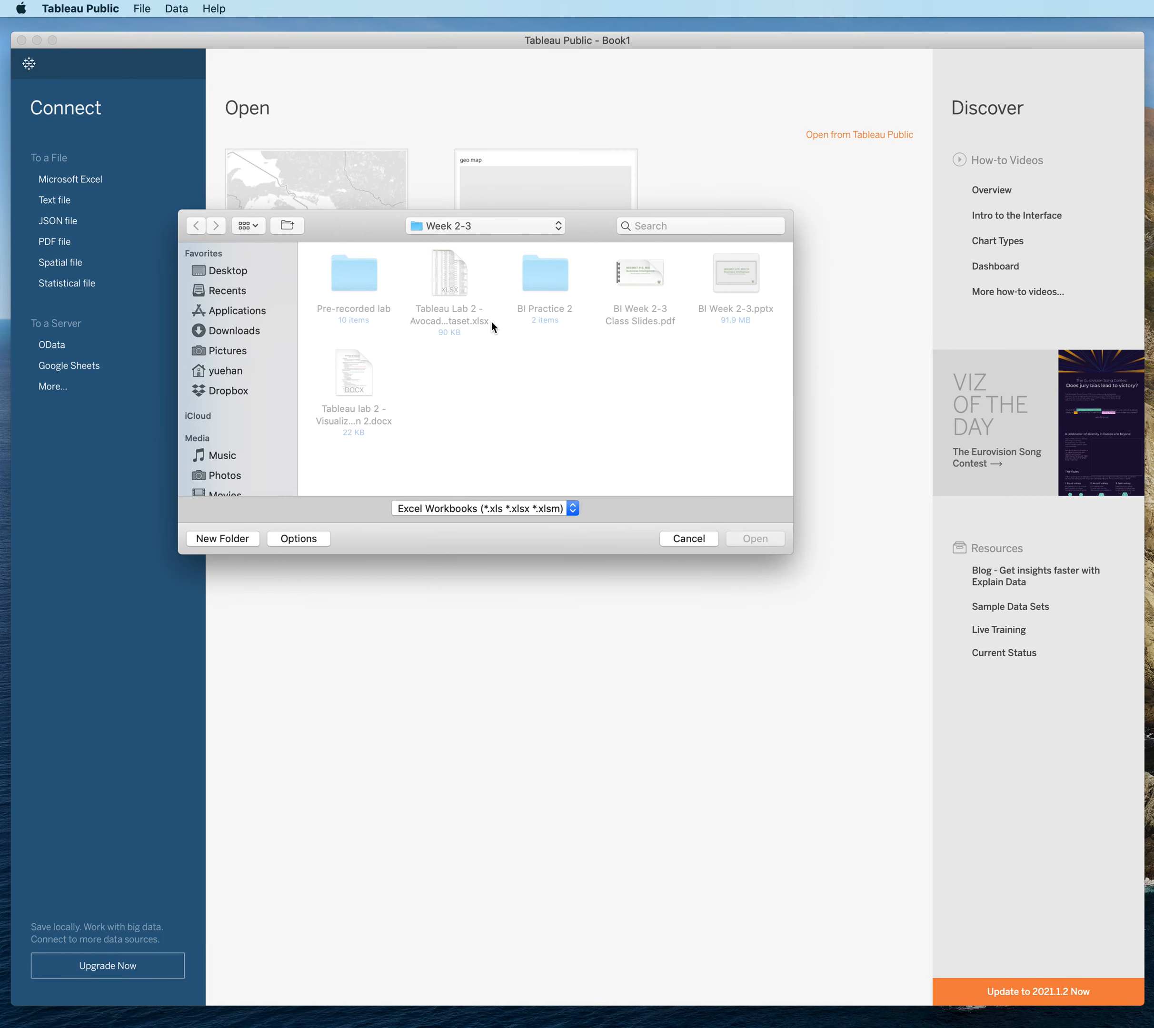
double_click(453, 277)
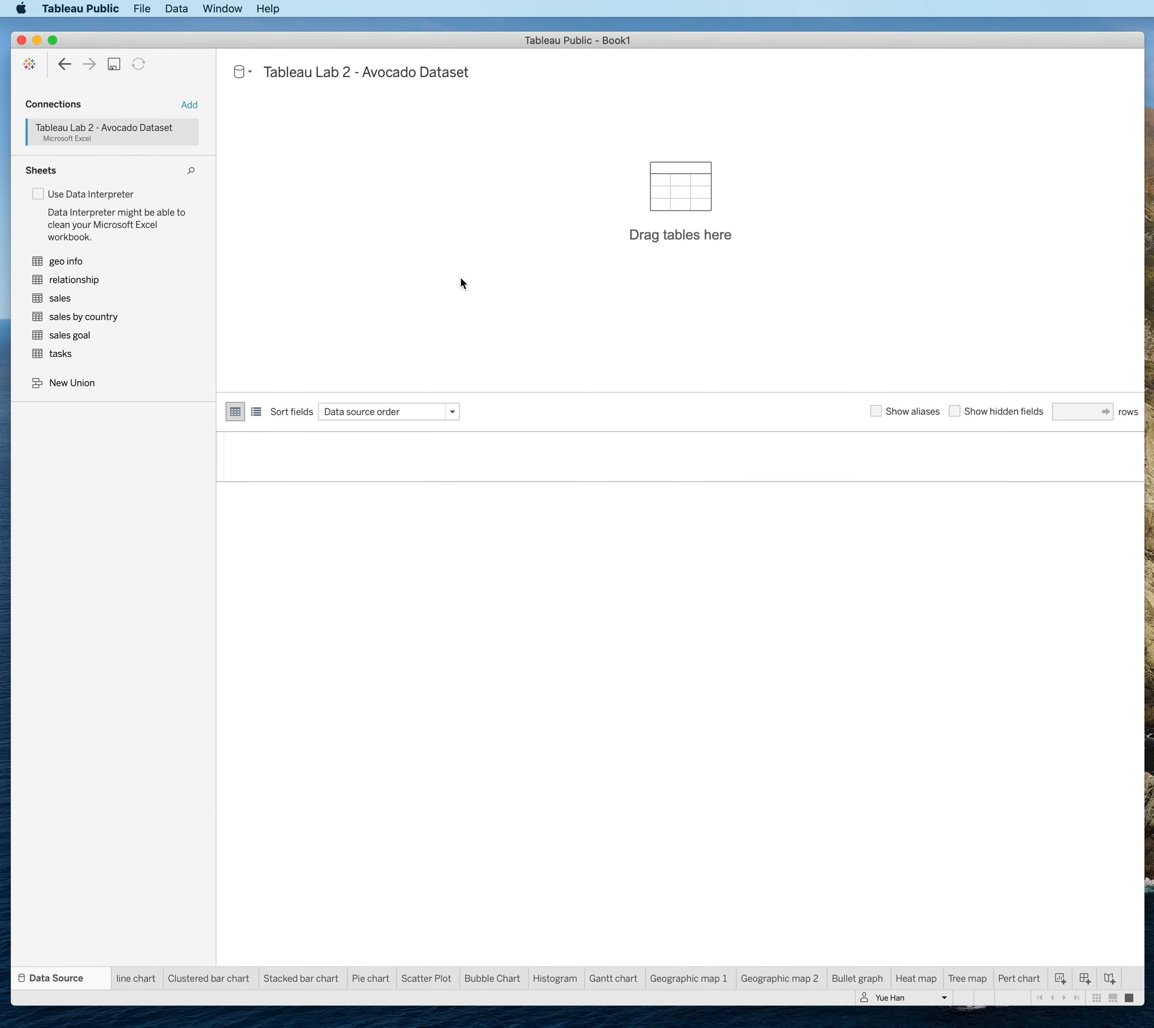
Step: Add the tasks table to the data source and join the relationship table to it within the same logical table
drag(60, 354, 486, 248)
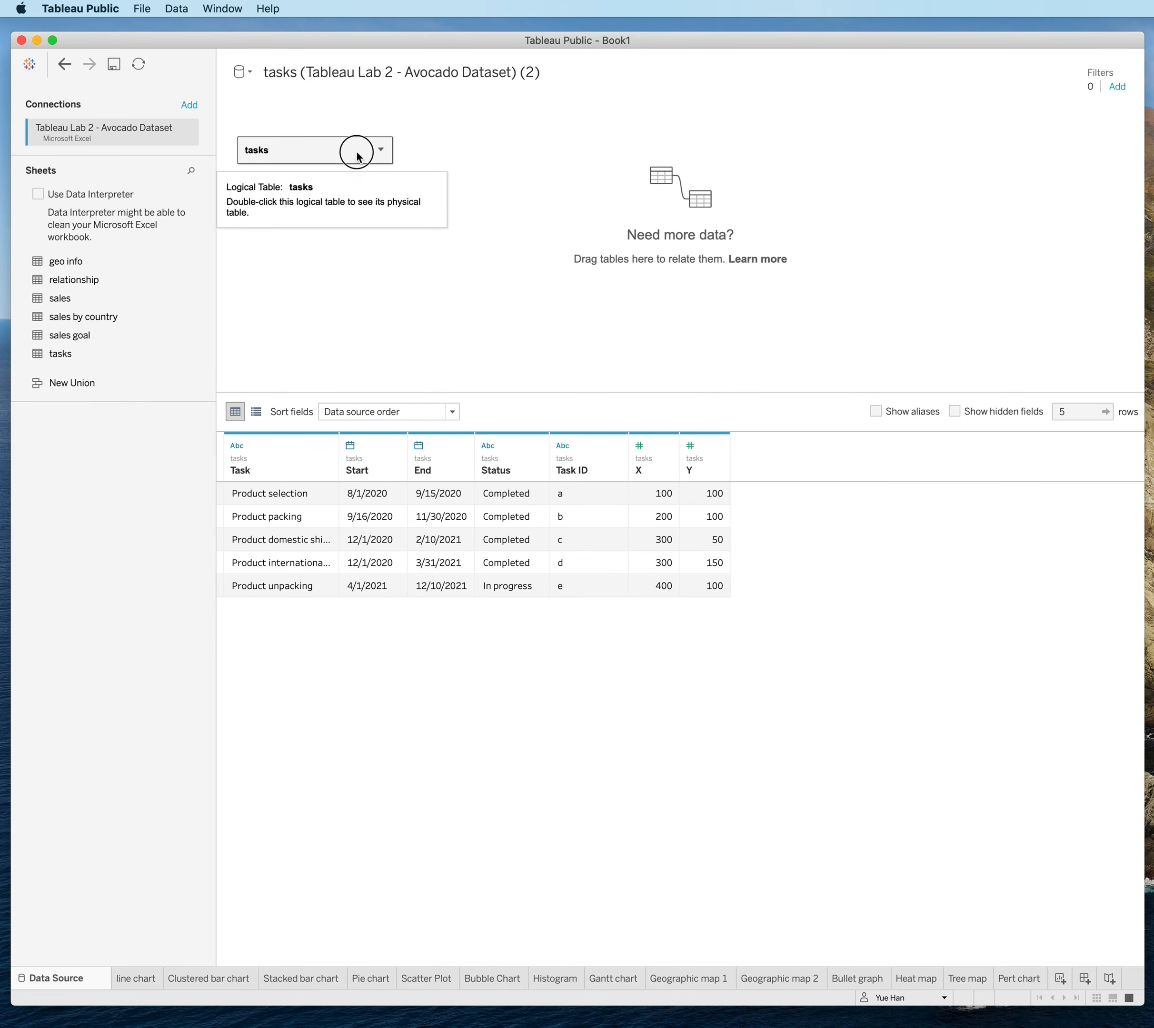
double_click(356, 157)
drag(80, 280, 511, 164)
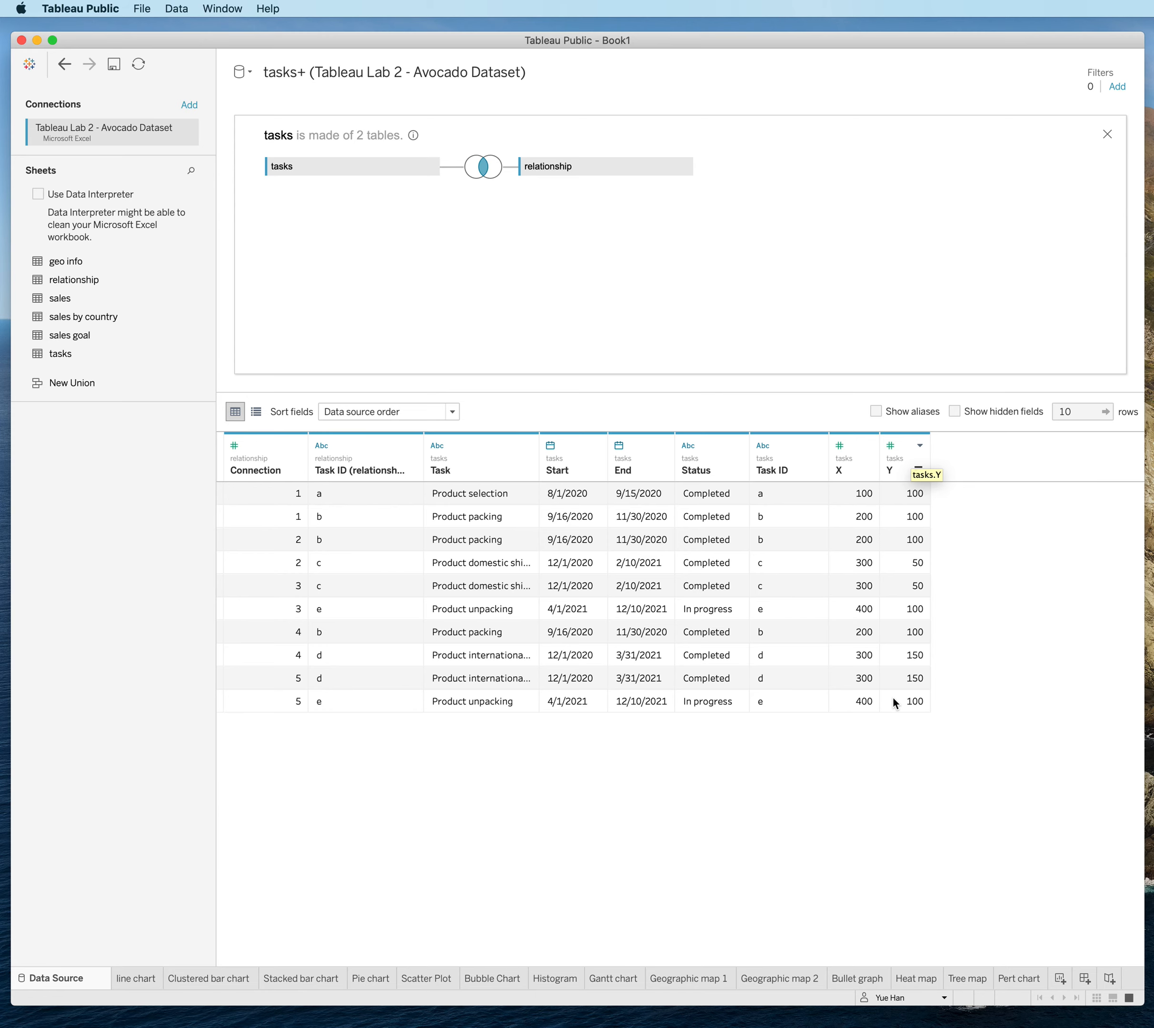
Step: On the Pert chart sheet, place the X field on Columns and convert it to a dimension
click(1012, 977)
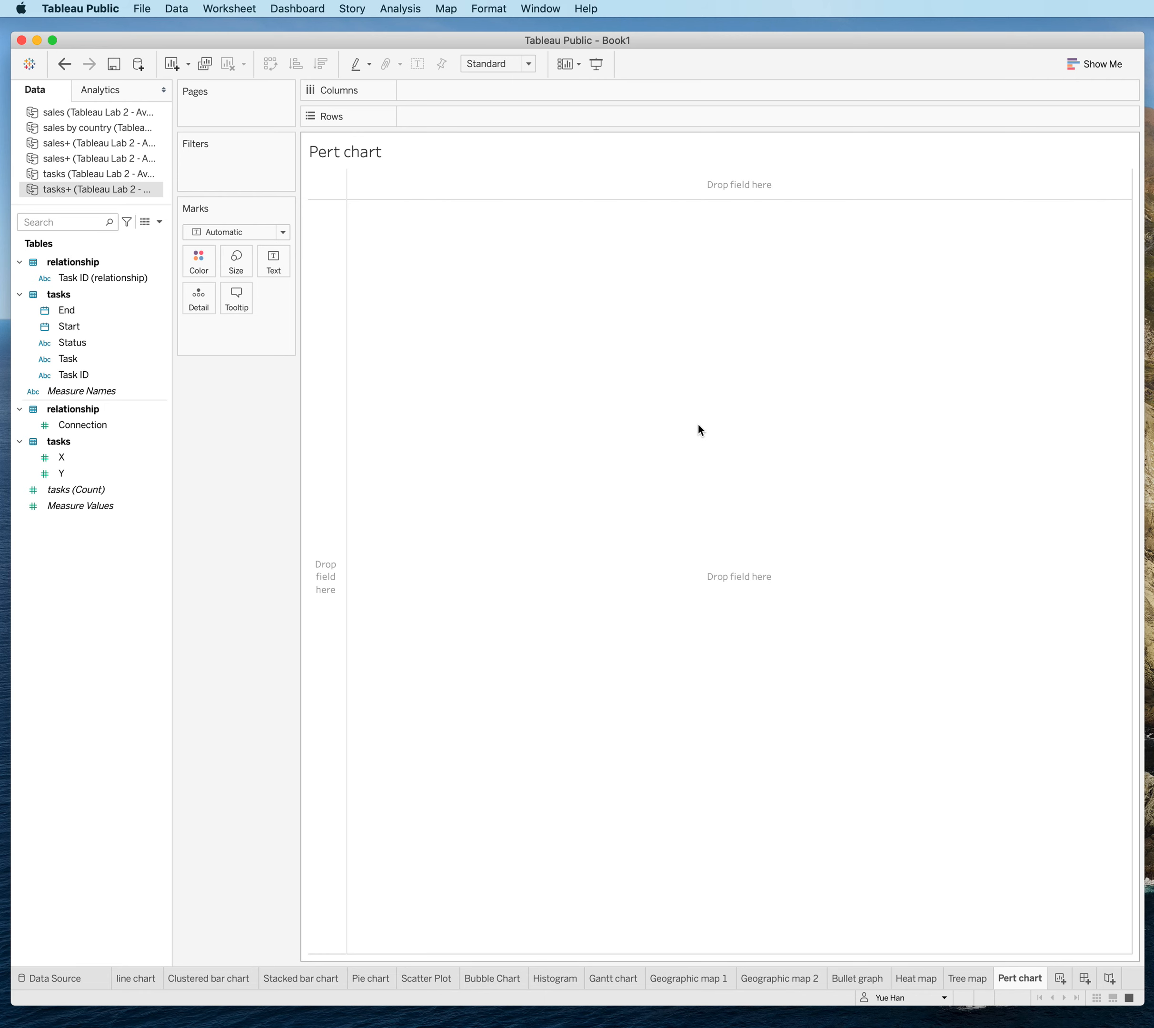
click(76, 458)
drag(78, 467, 478, 87)
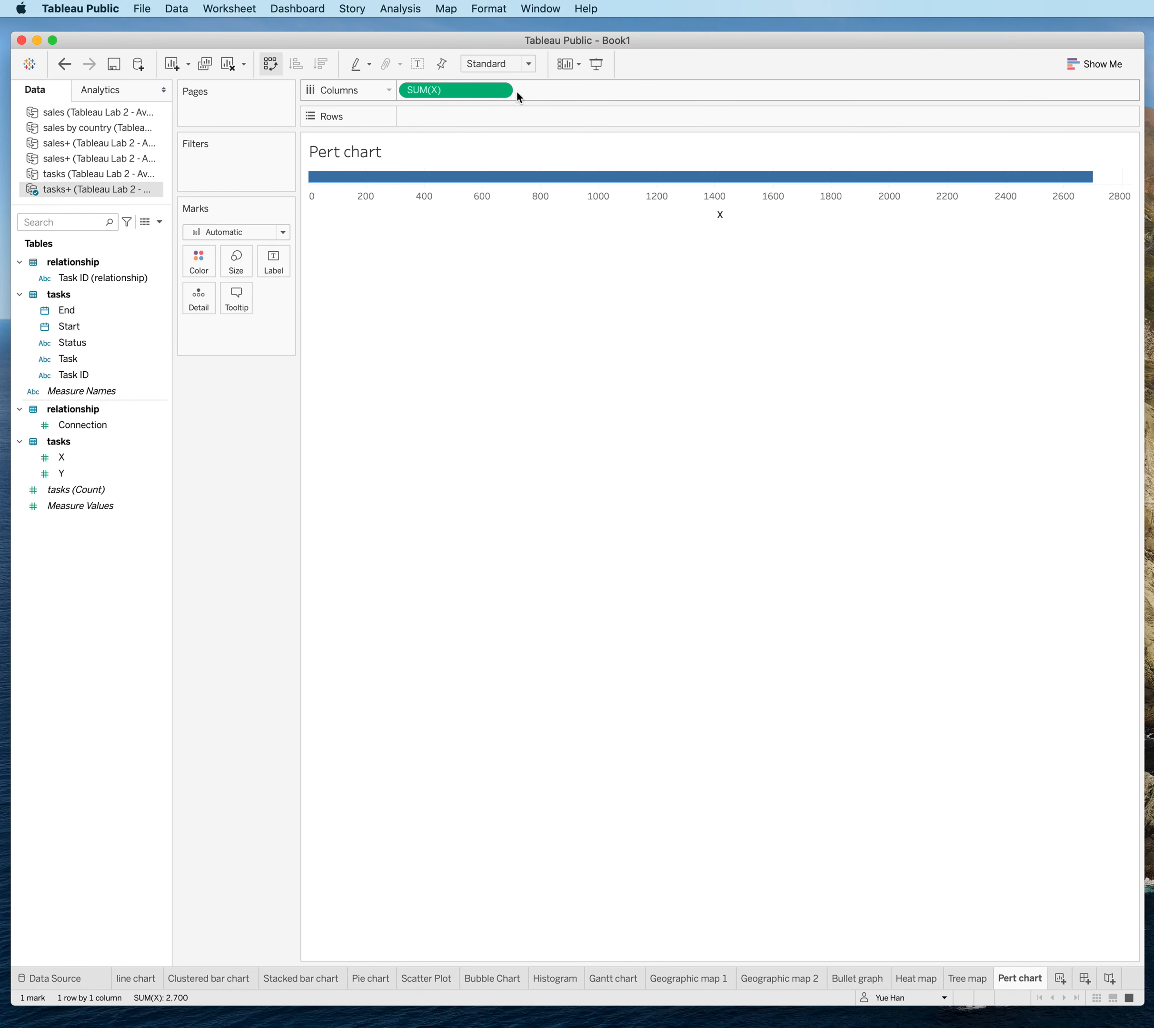
click(499, 91)
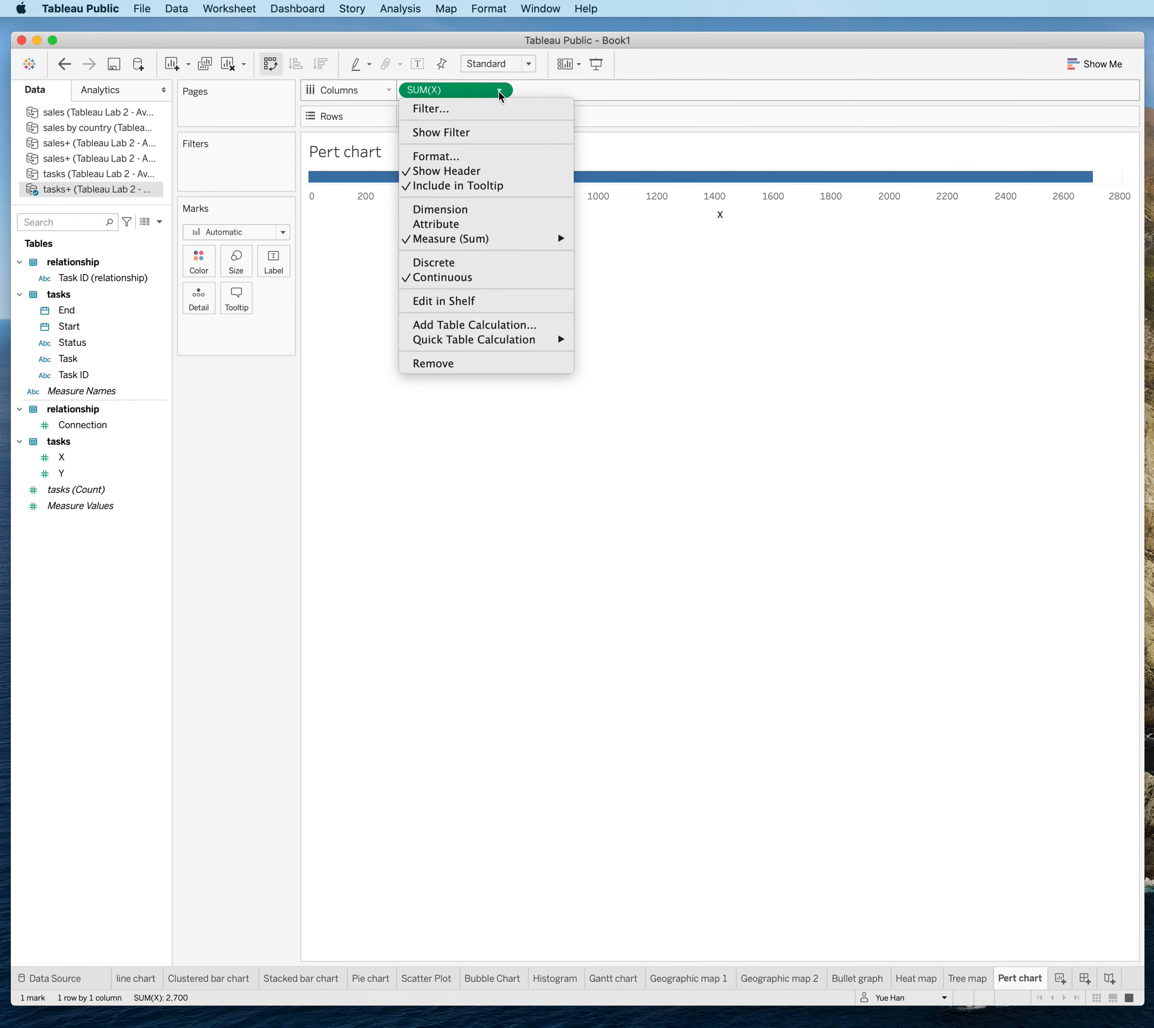
click(489, 208)
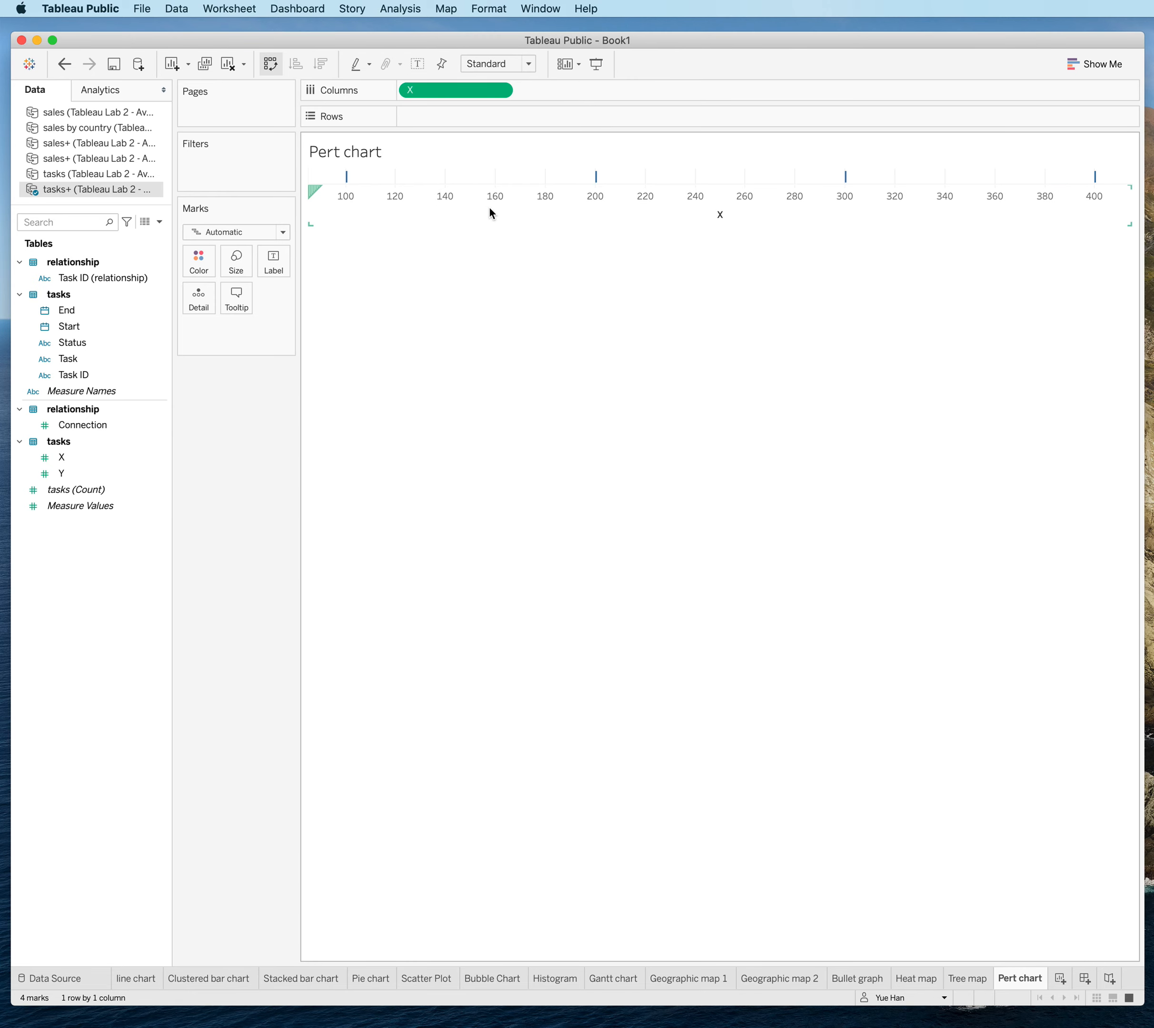
Step: Place the Y field on Rows and convert it to a dimension
mouse_move(63, 474)
mouse_down()
mouse_move(544, 177)
mouse_move(428, 122)
mouse_up()
click(500, 117)
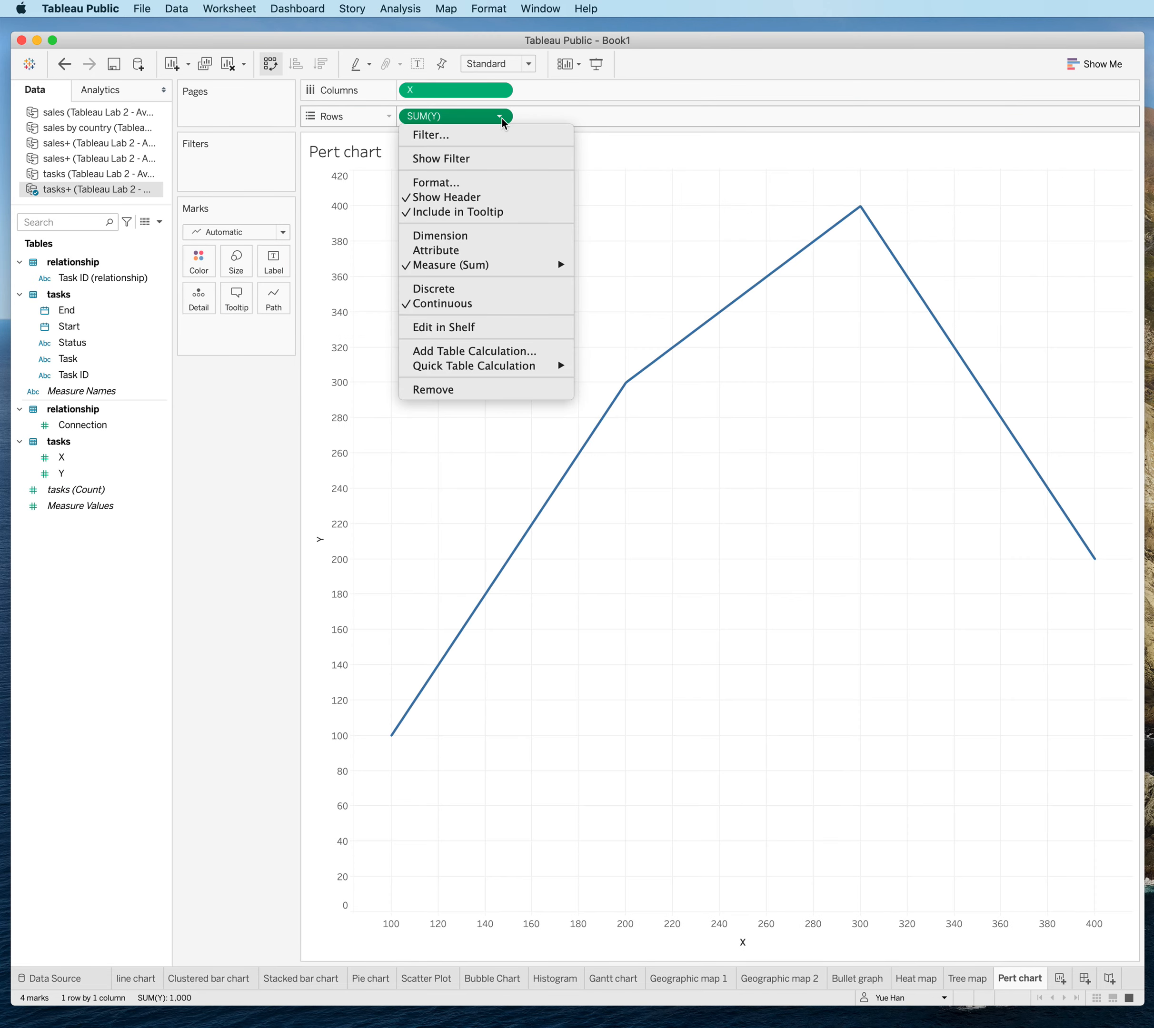
click(470, 234)
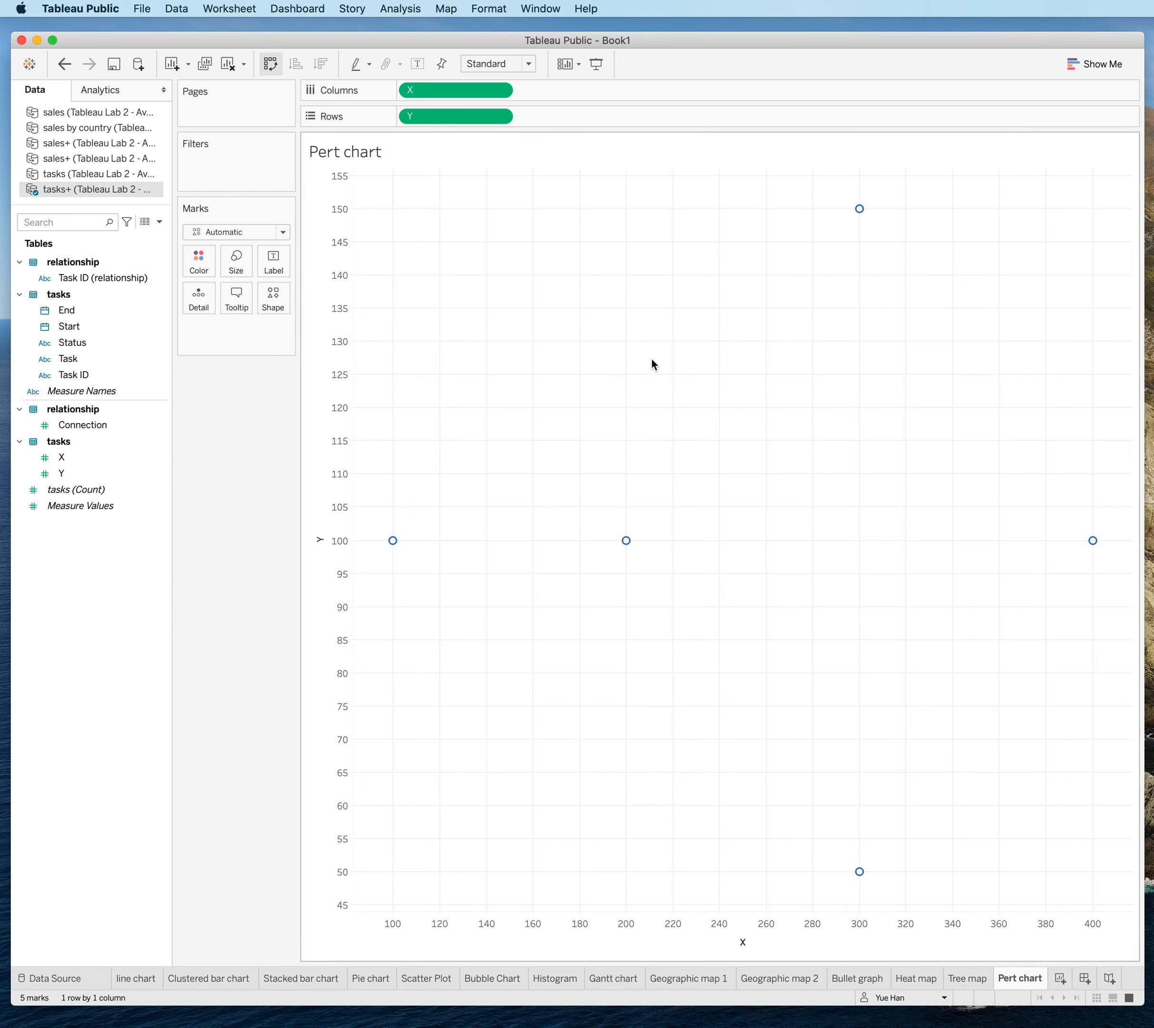
Step: Change the mark type to Circle and enlarge the marks considerably
click(119, 277)
click(451, 505)
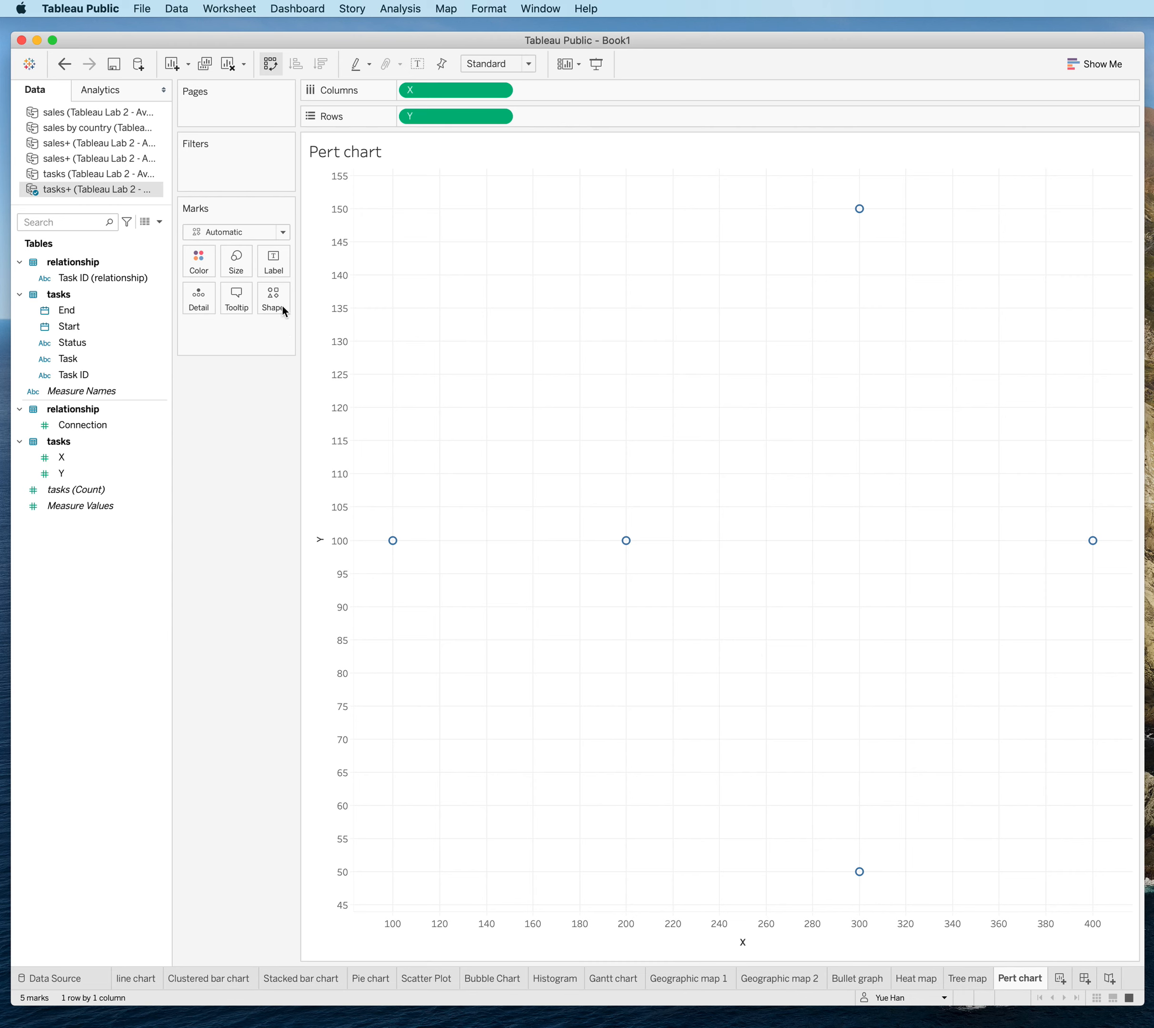
click(276, 232)
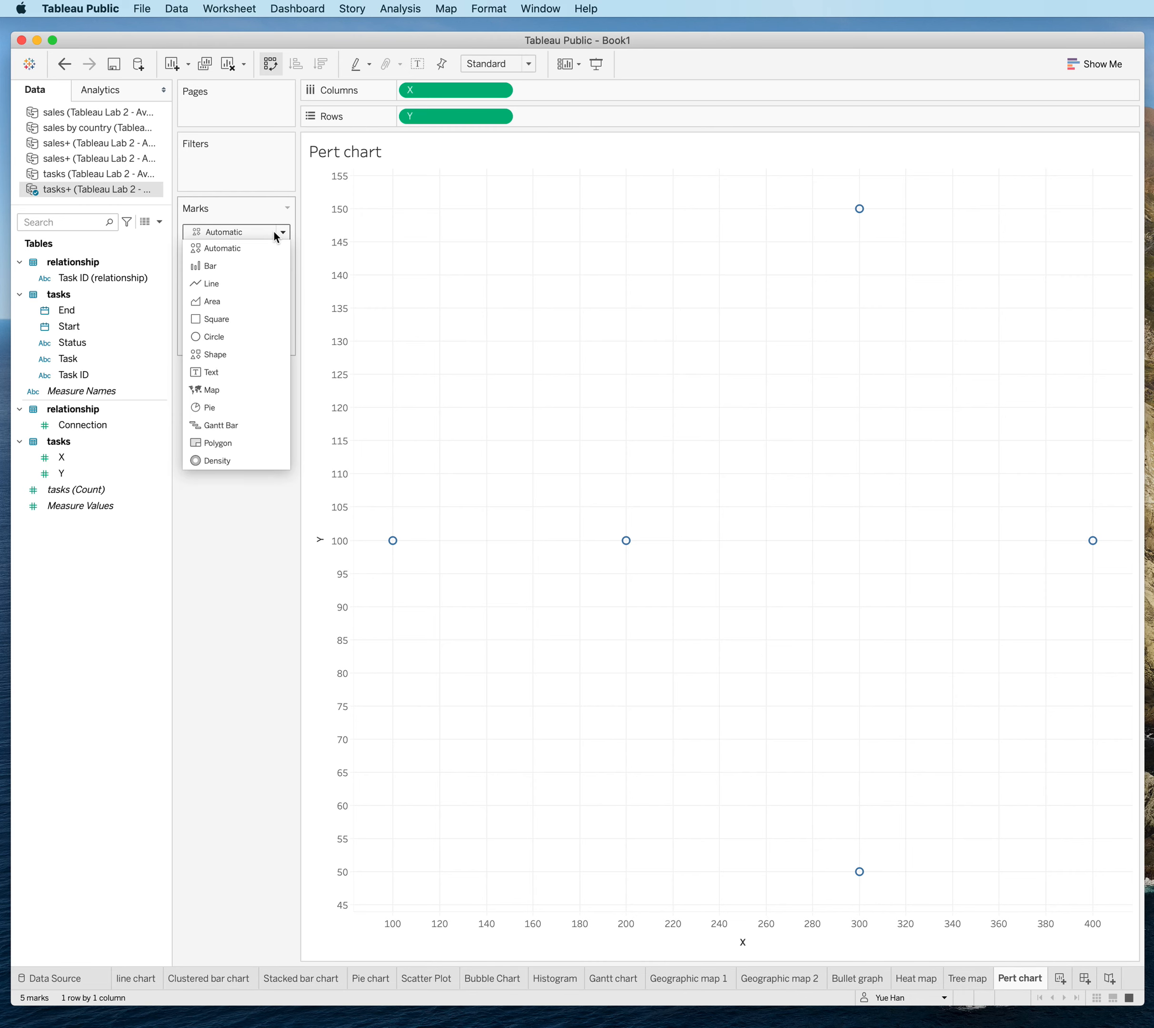
click(215, 337)
click(239, 265)
drag(261, 300, 323, 305)
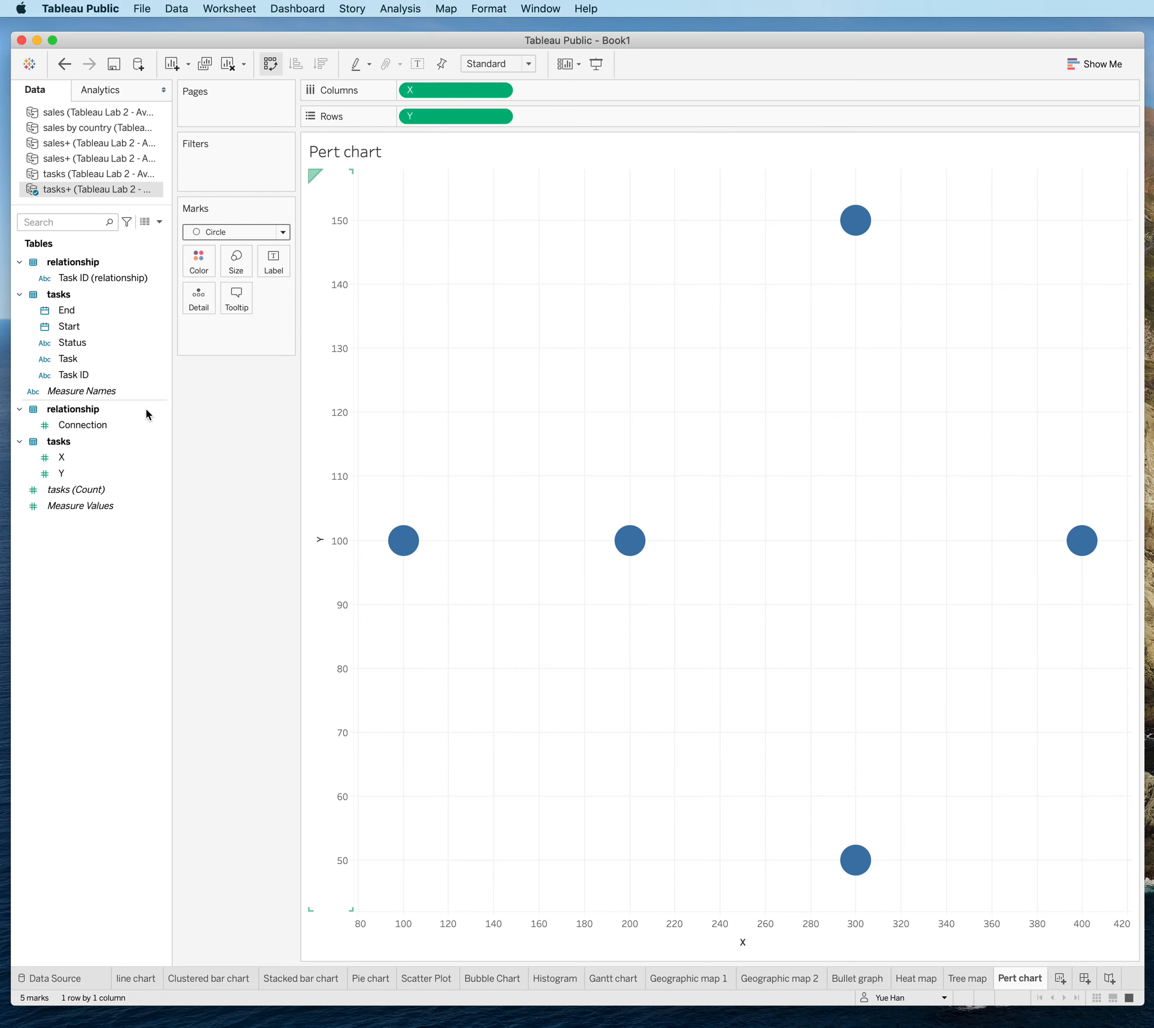
Step: Add a second copy of the Y field to Rows after the first and convert it to a dimension
click(76, 478)
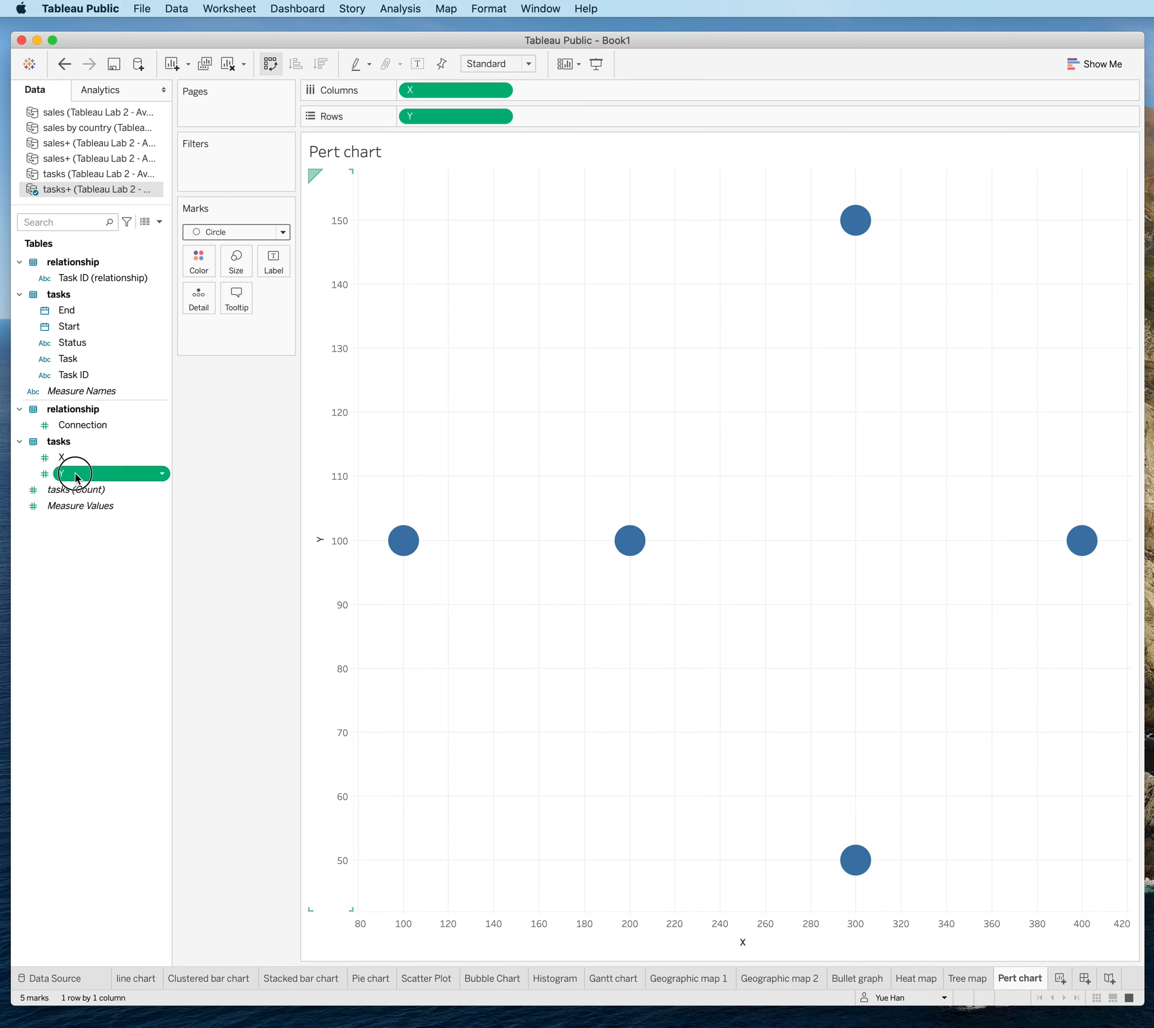
click(76, 478)
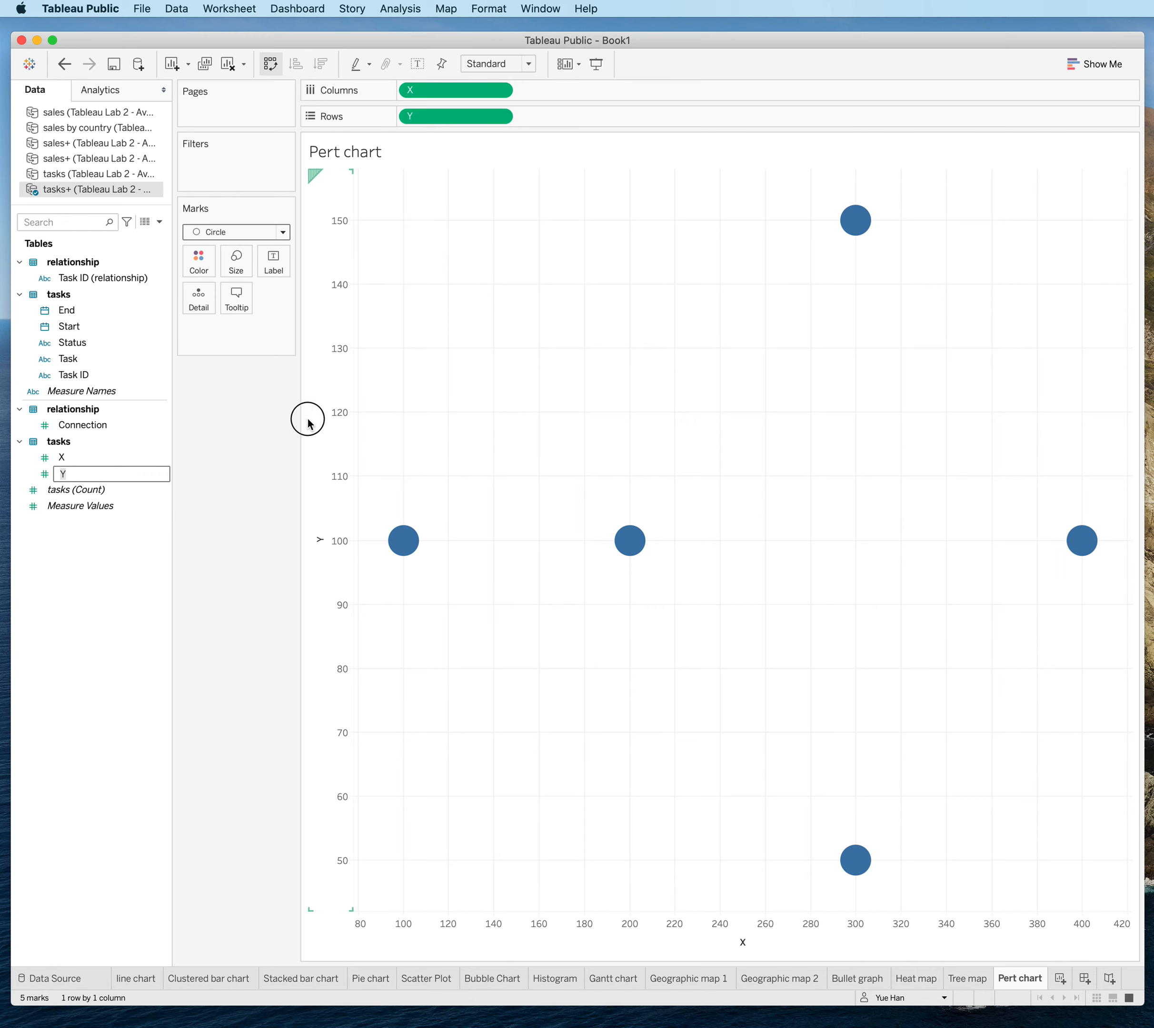
click(2, 481)
drag(62, 474, 570, 118)
click(614, 117)
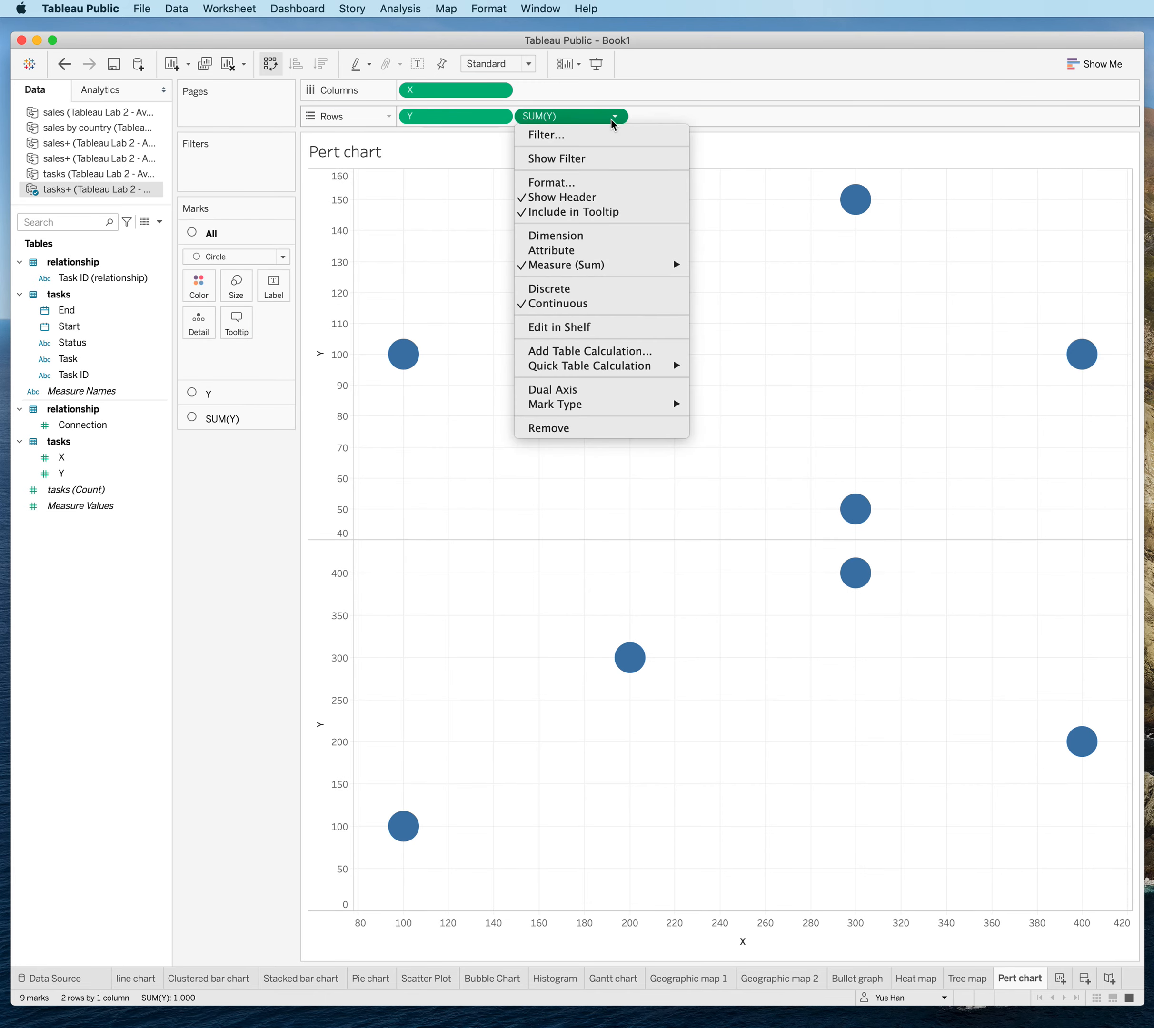
click(595, 235)
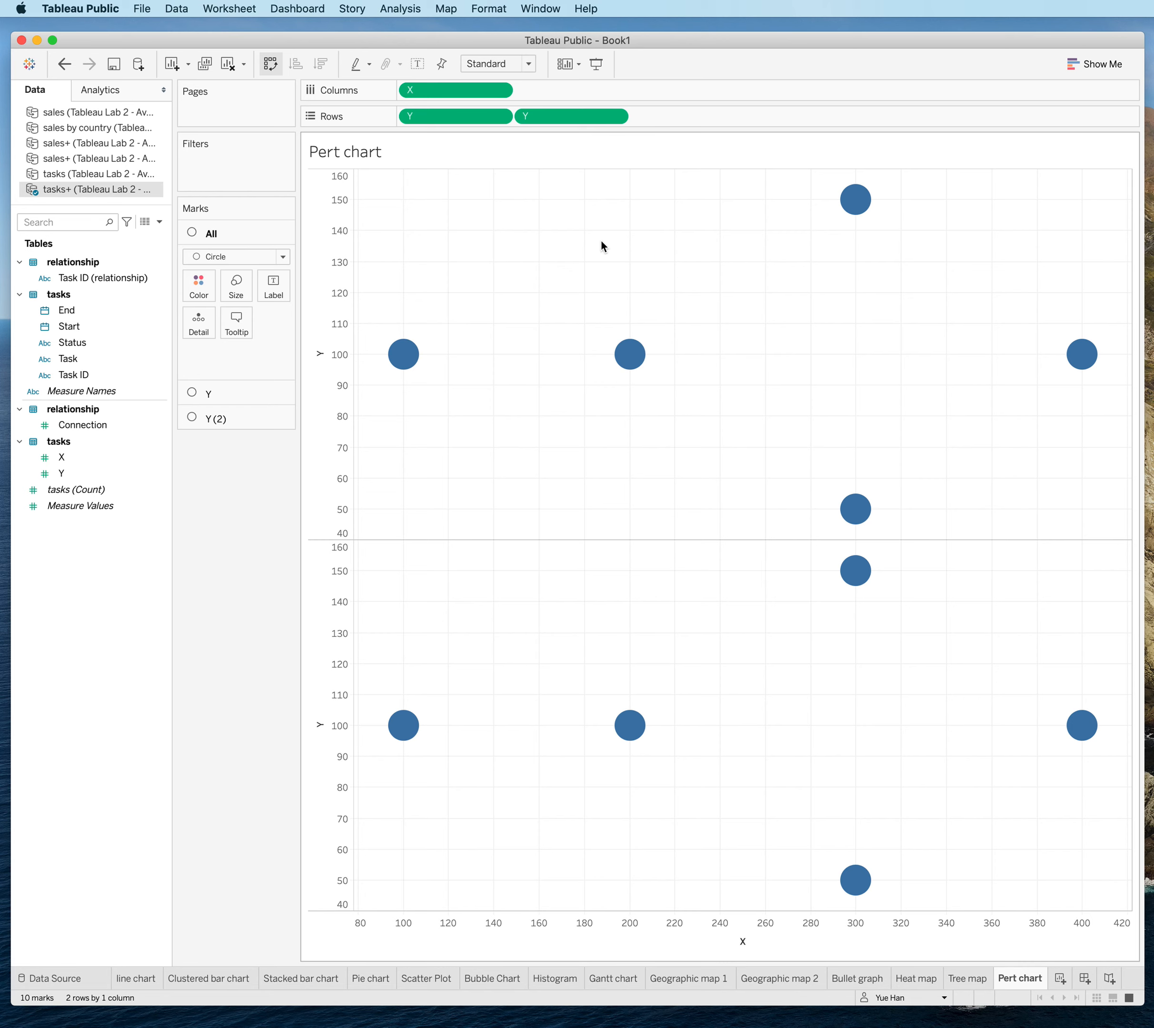
Step: Overlay the second Y field on the first as a dual axis
click(603, 118)
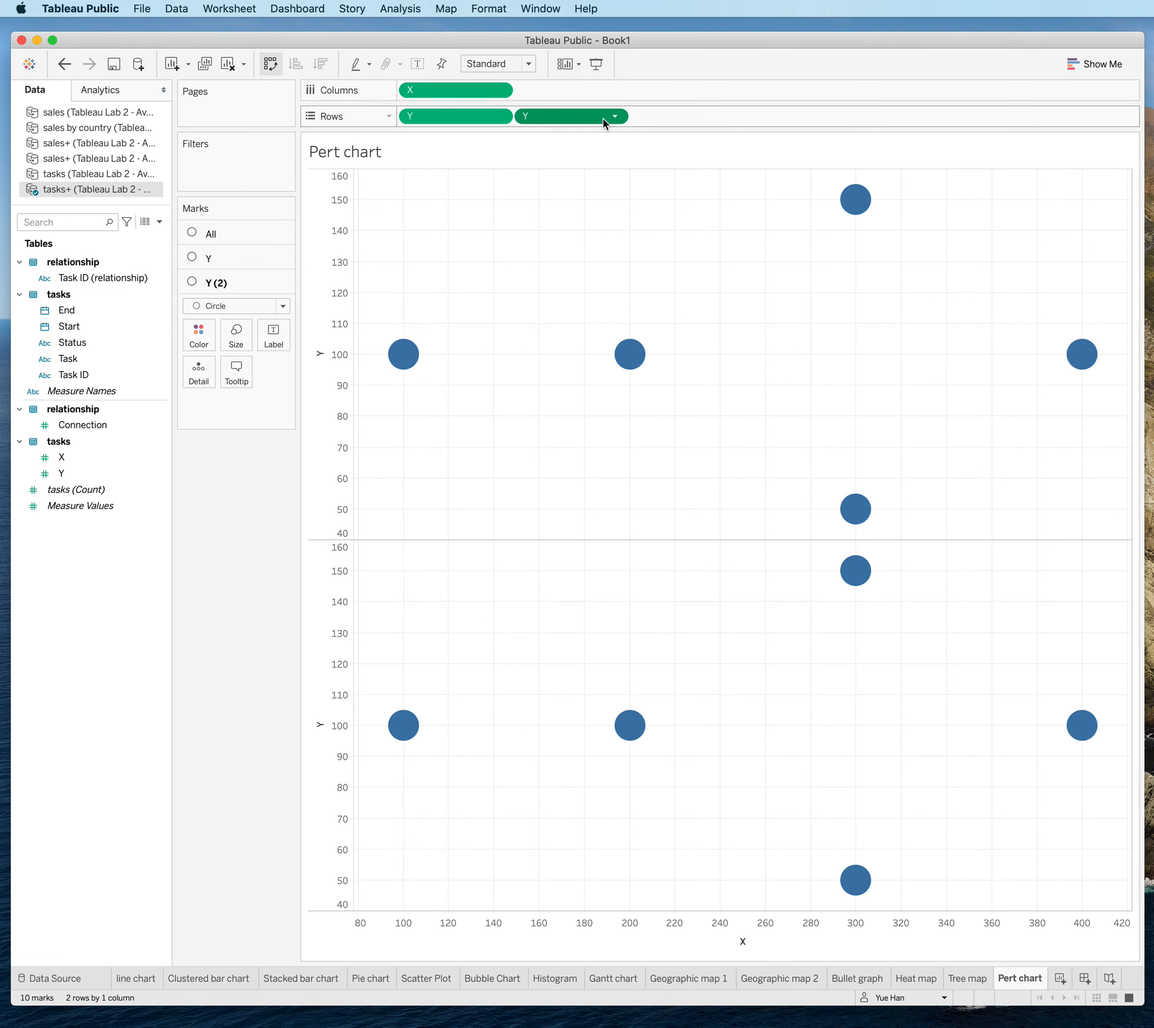
click(616, 116)
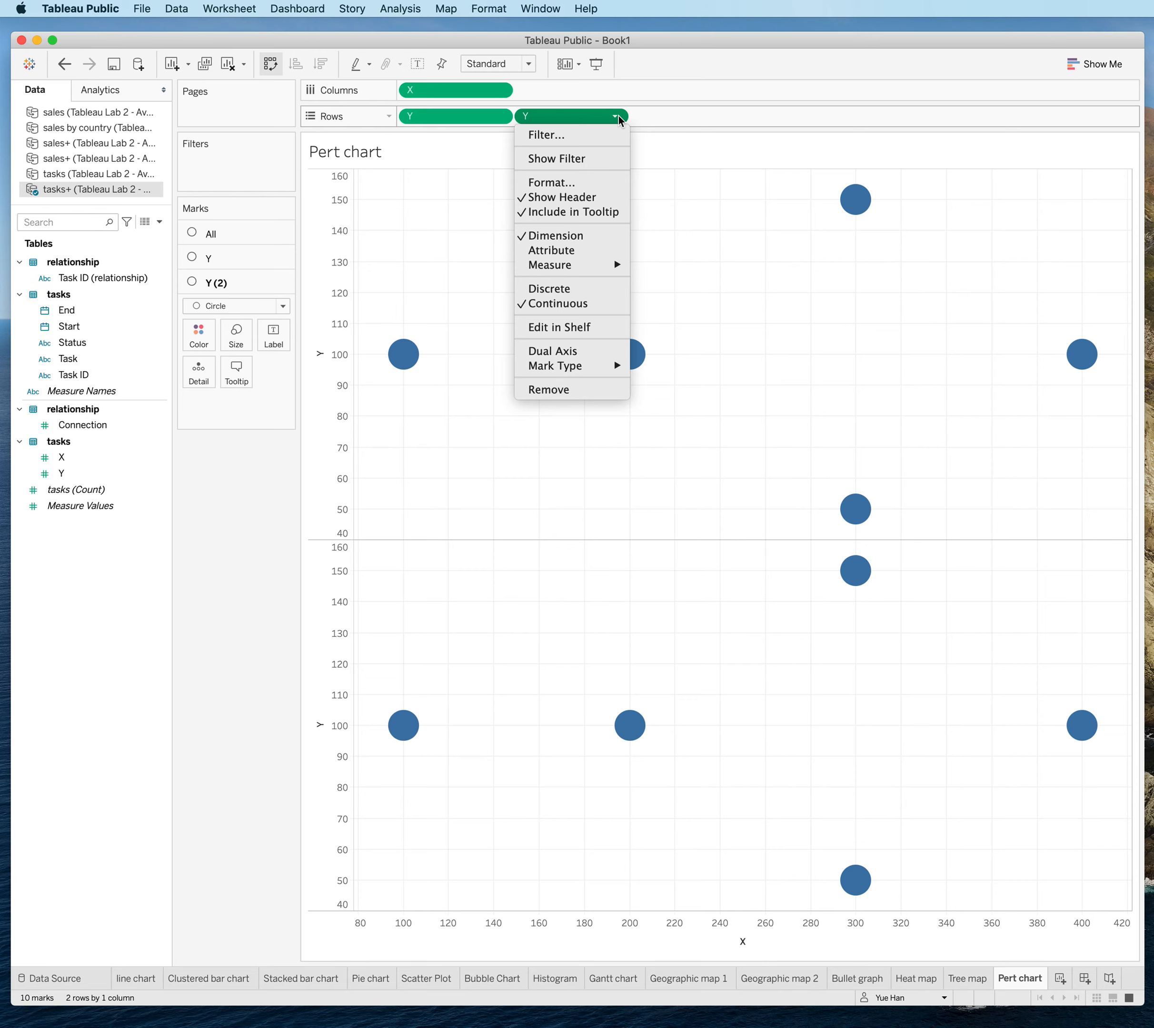
click(548, 351)
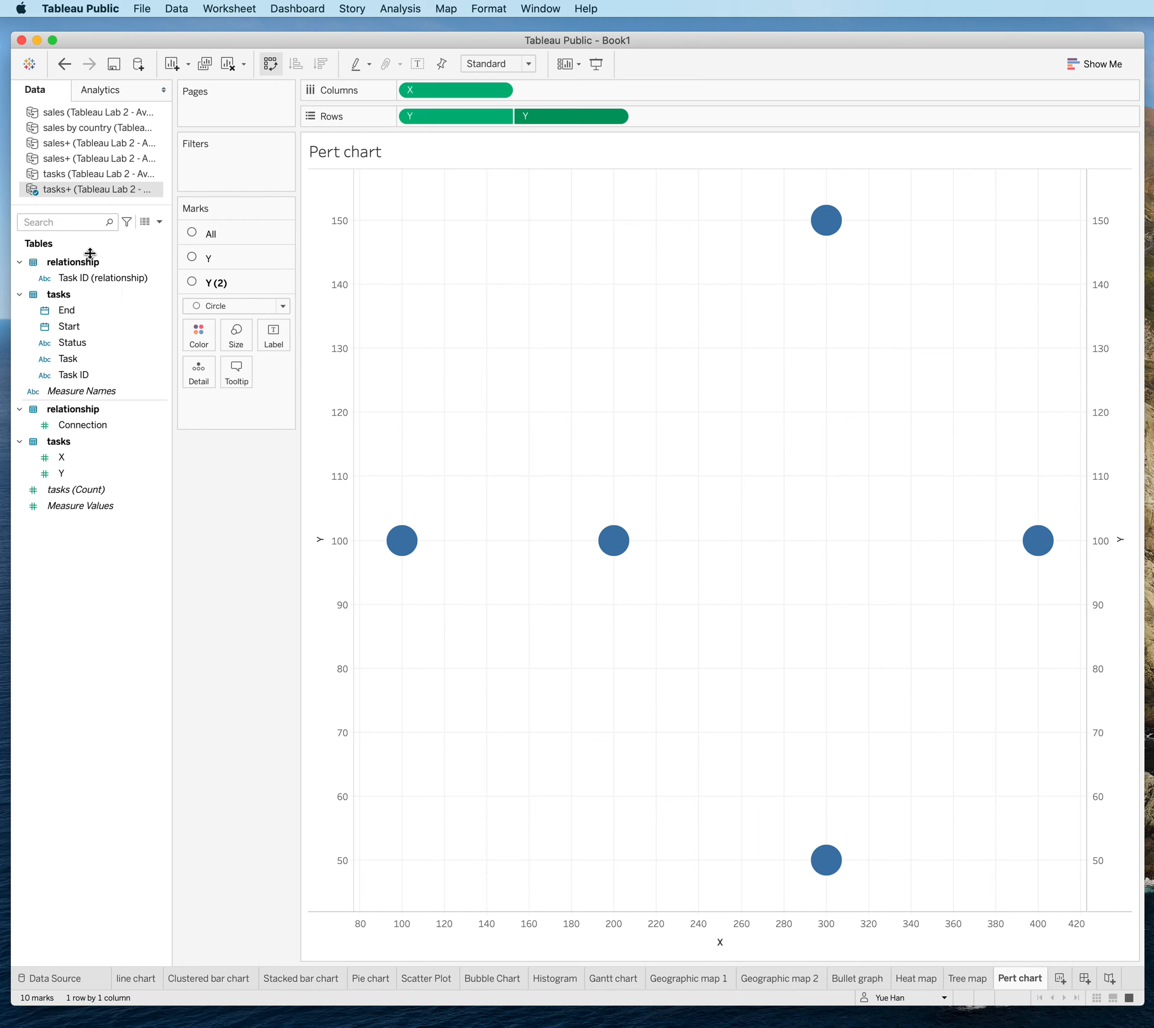
Step: Add Connection as a dimension to the detail of the Y (2) marks and change their mark type to Line
drag(83, 426, 197, 373)
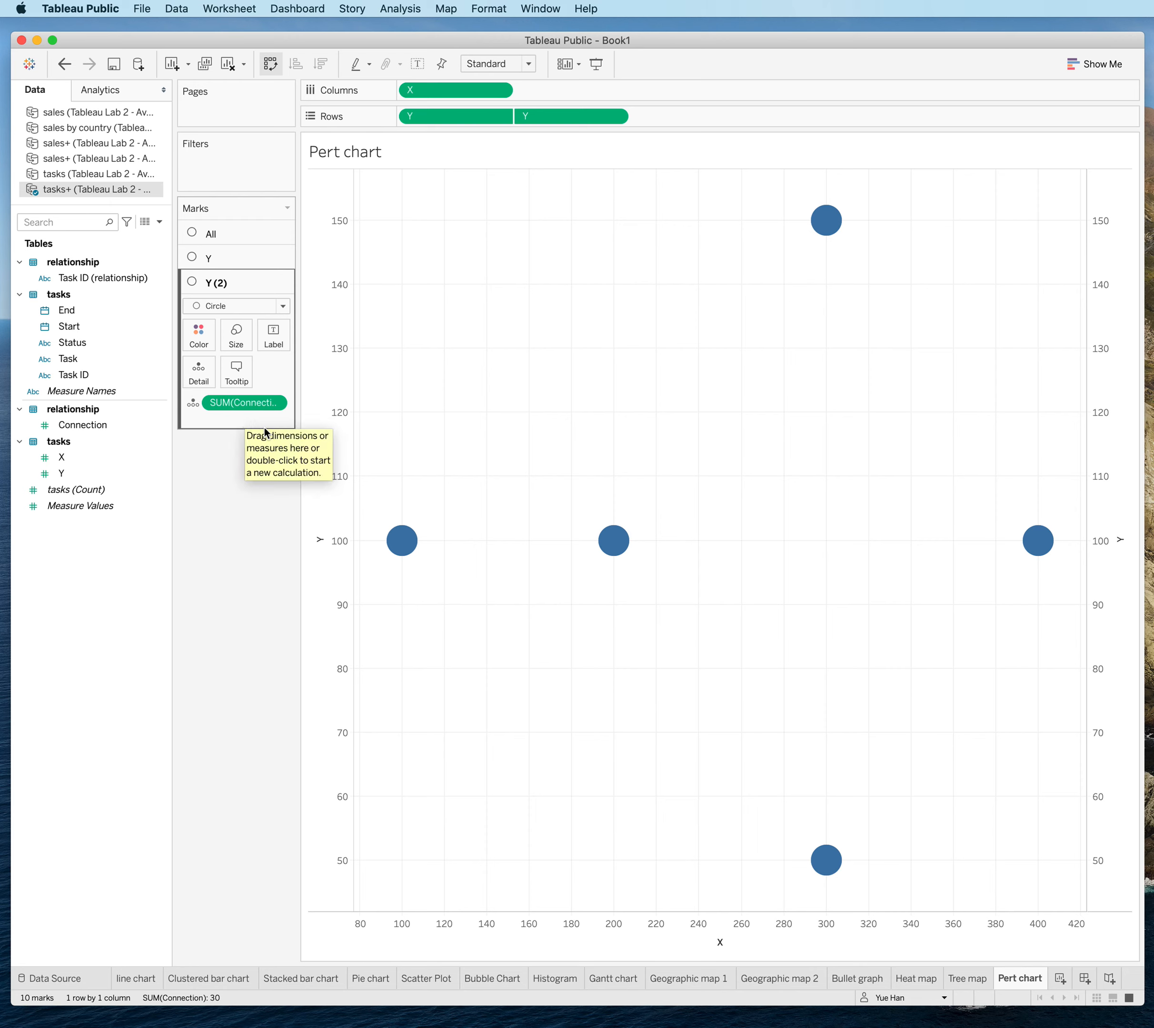
click(274, 402)
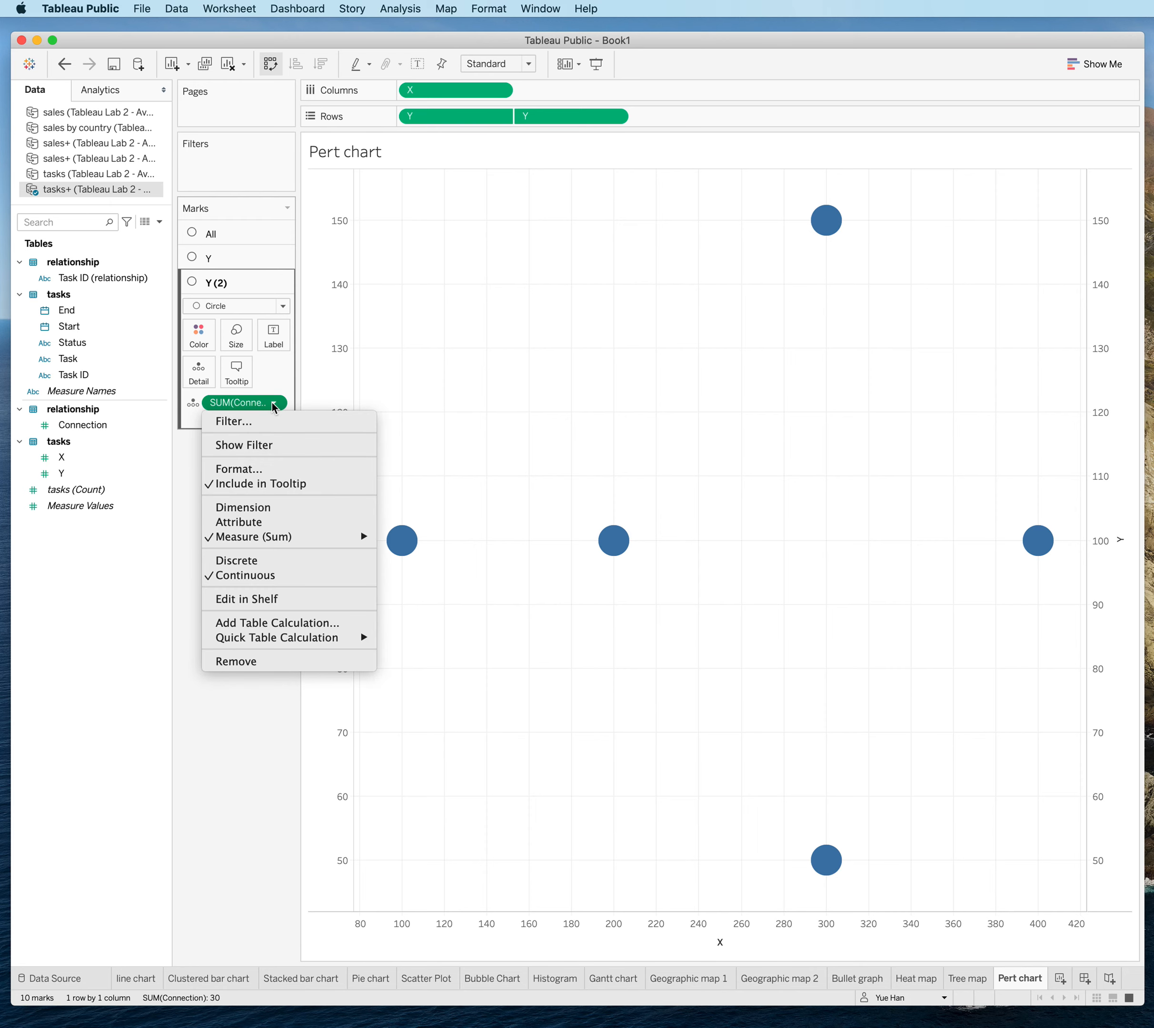
click(264, 506)
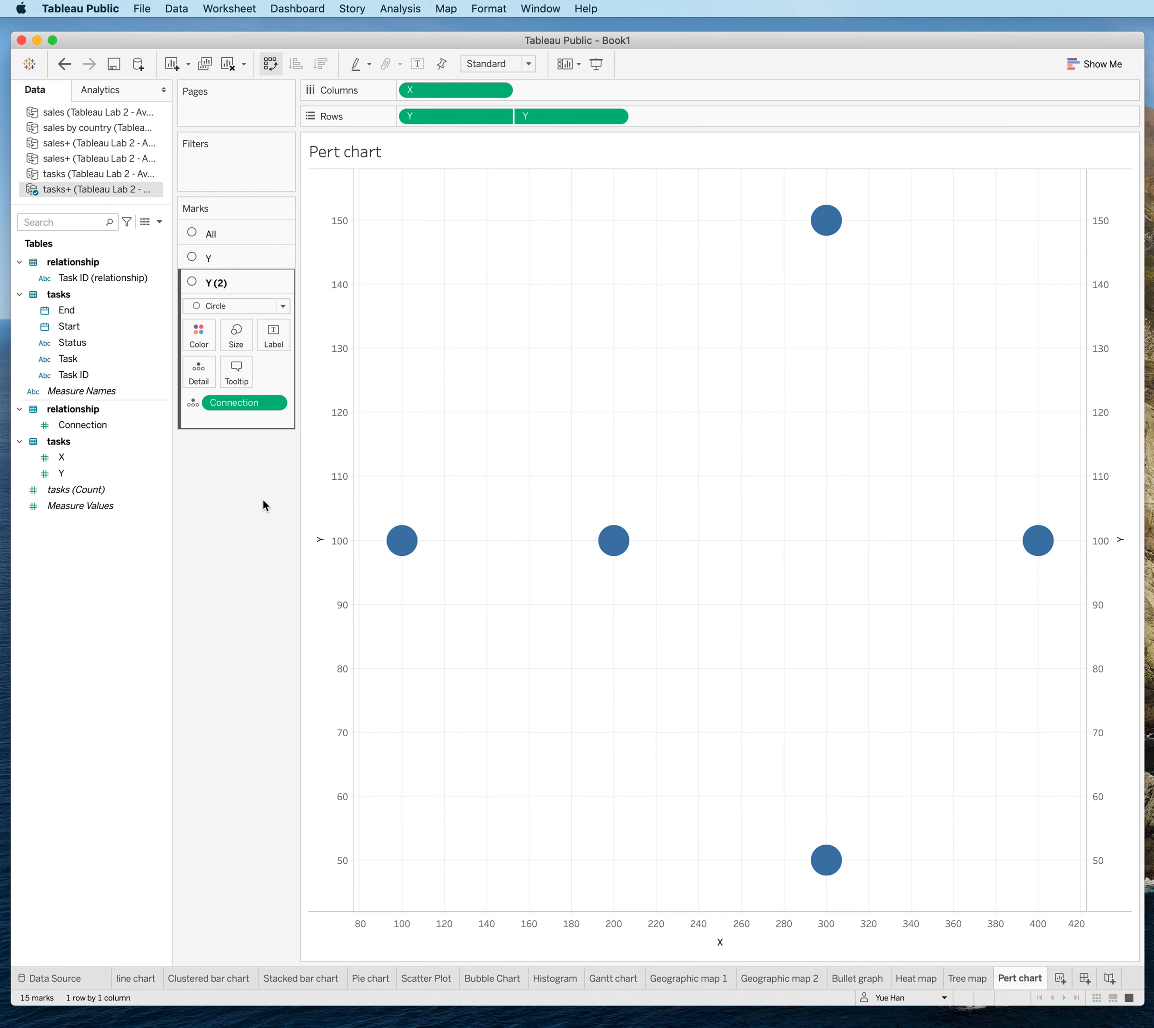
click(267, 307)
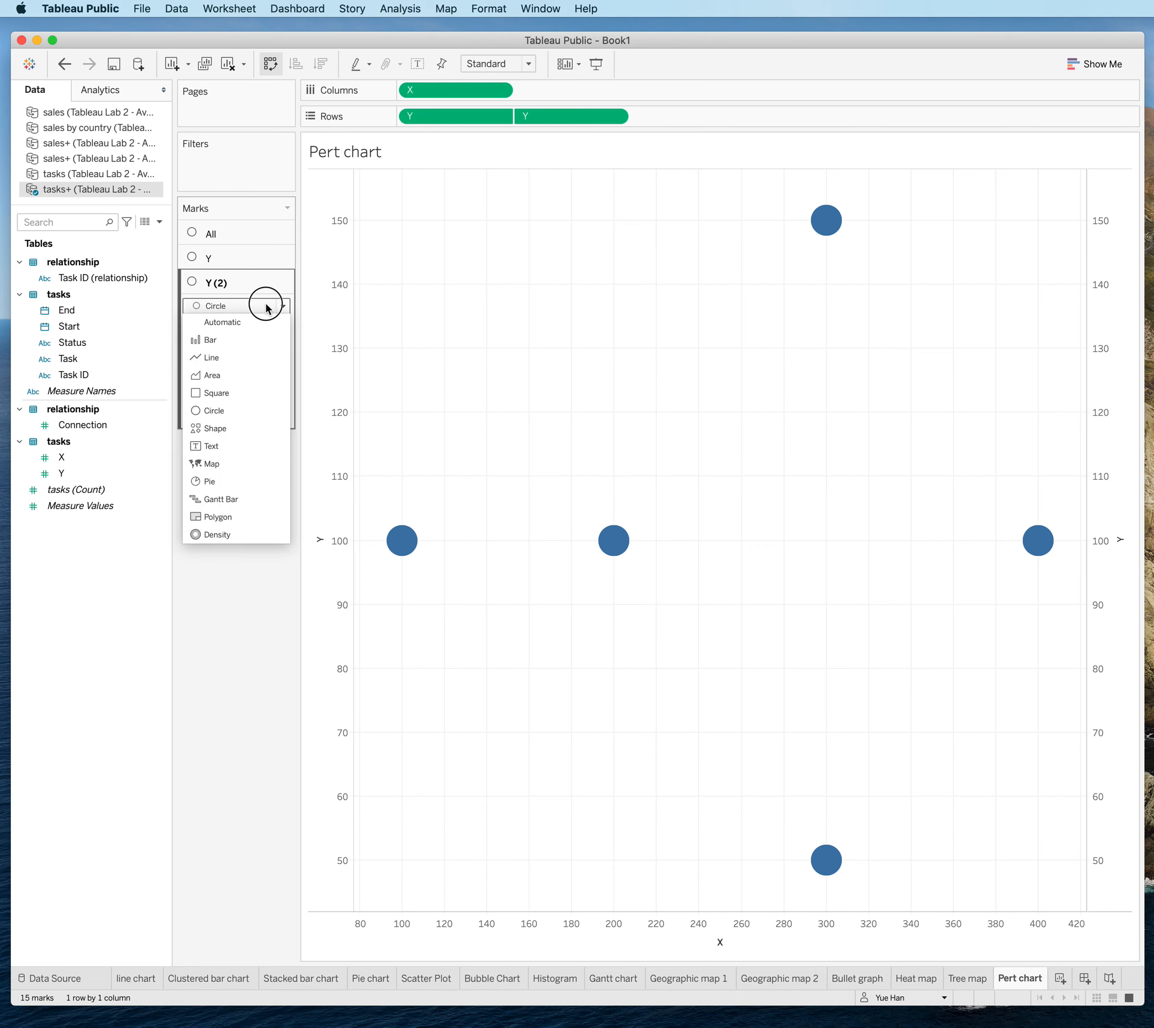
click(240, 353)
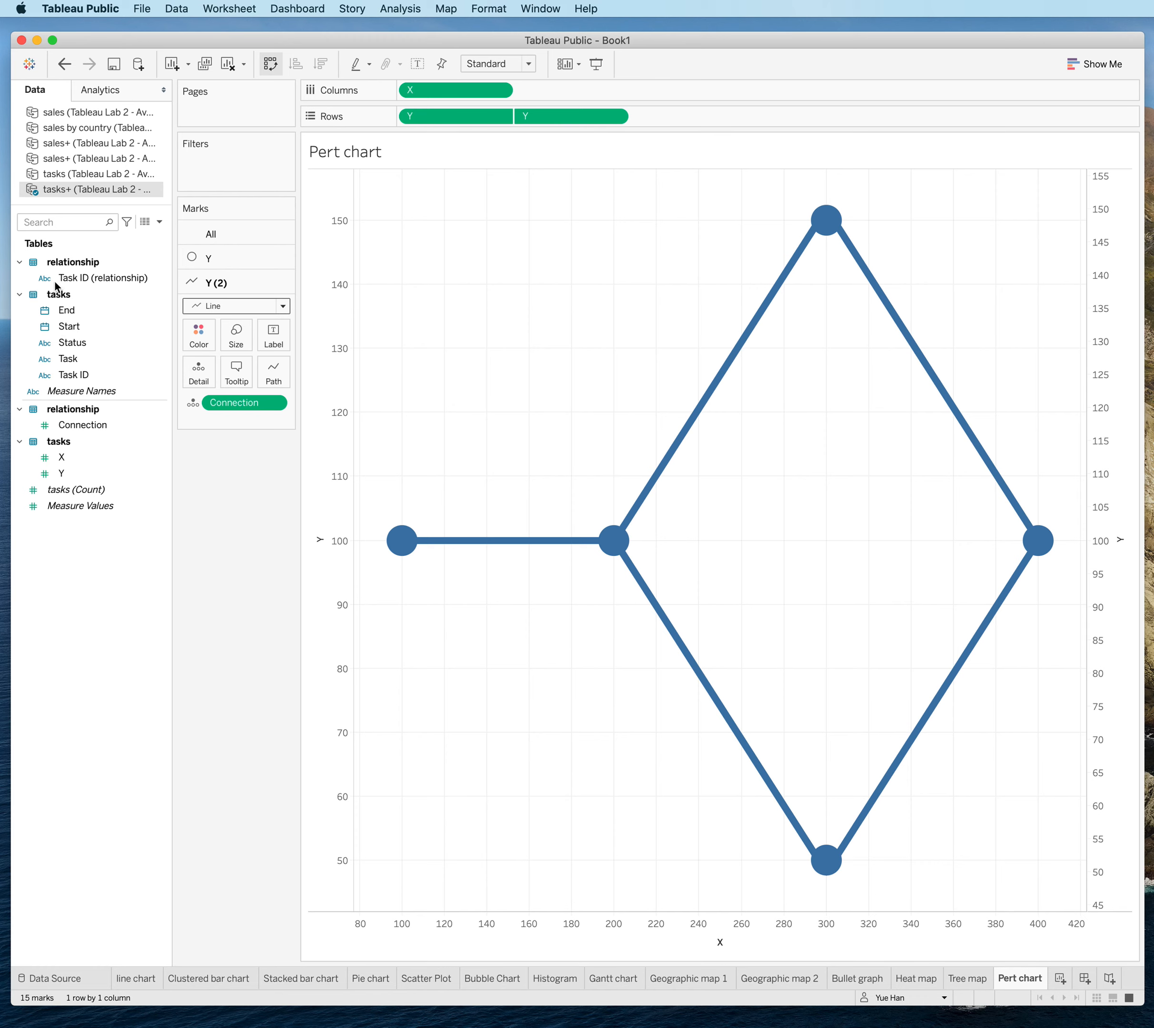
Step: Label the circle marks of the first Y axis with the Task field
drag(79, 355, 275, 311)
click(257, 255)
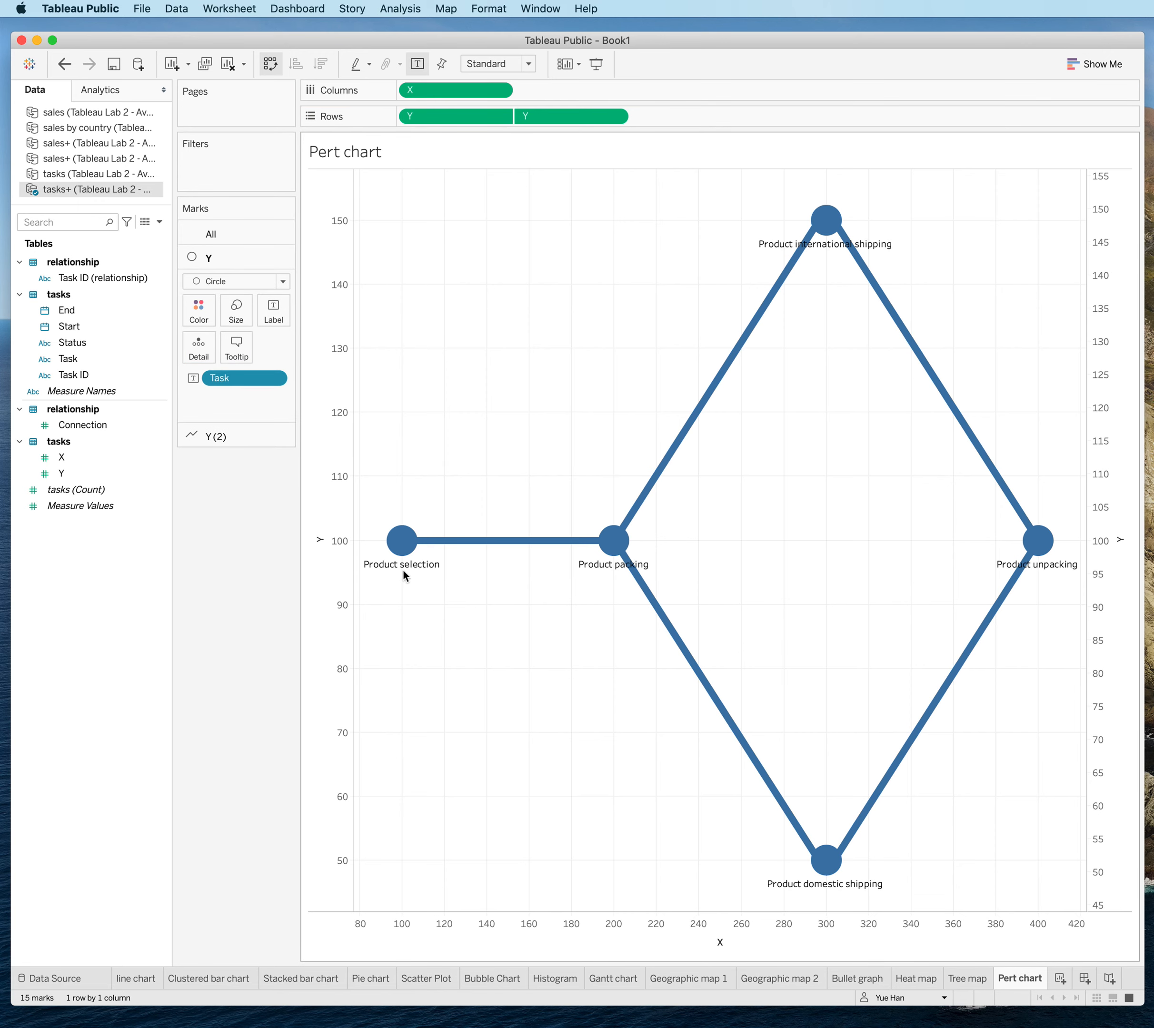
mouse_move(1042, 530)
mouse_move(833, 865)
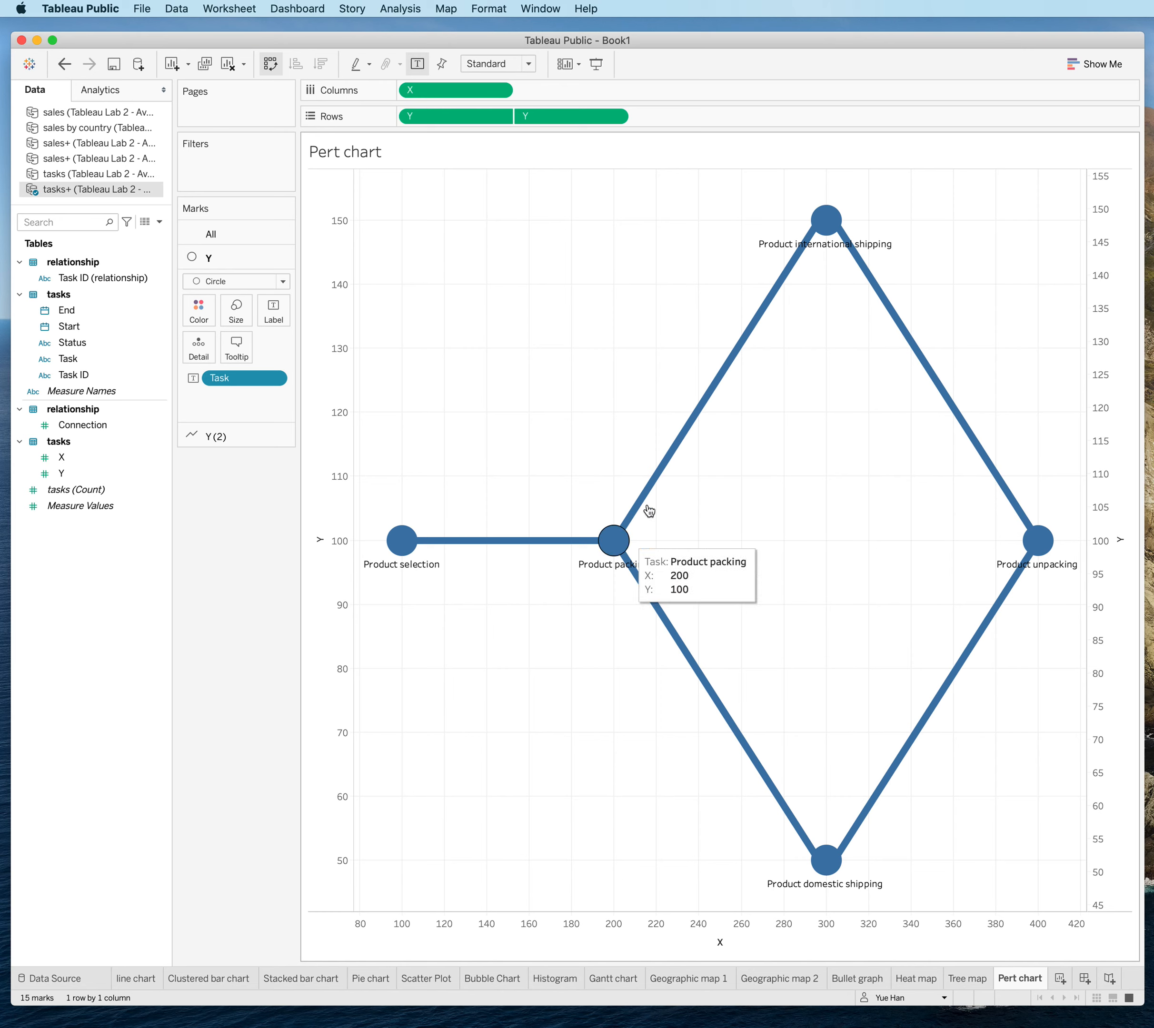
Step: Delete all the tooltip text of the Y (2) line marks, including the X, Y and Connection entries
mouse_move(659, 600)
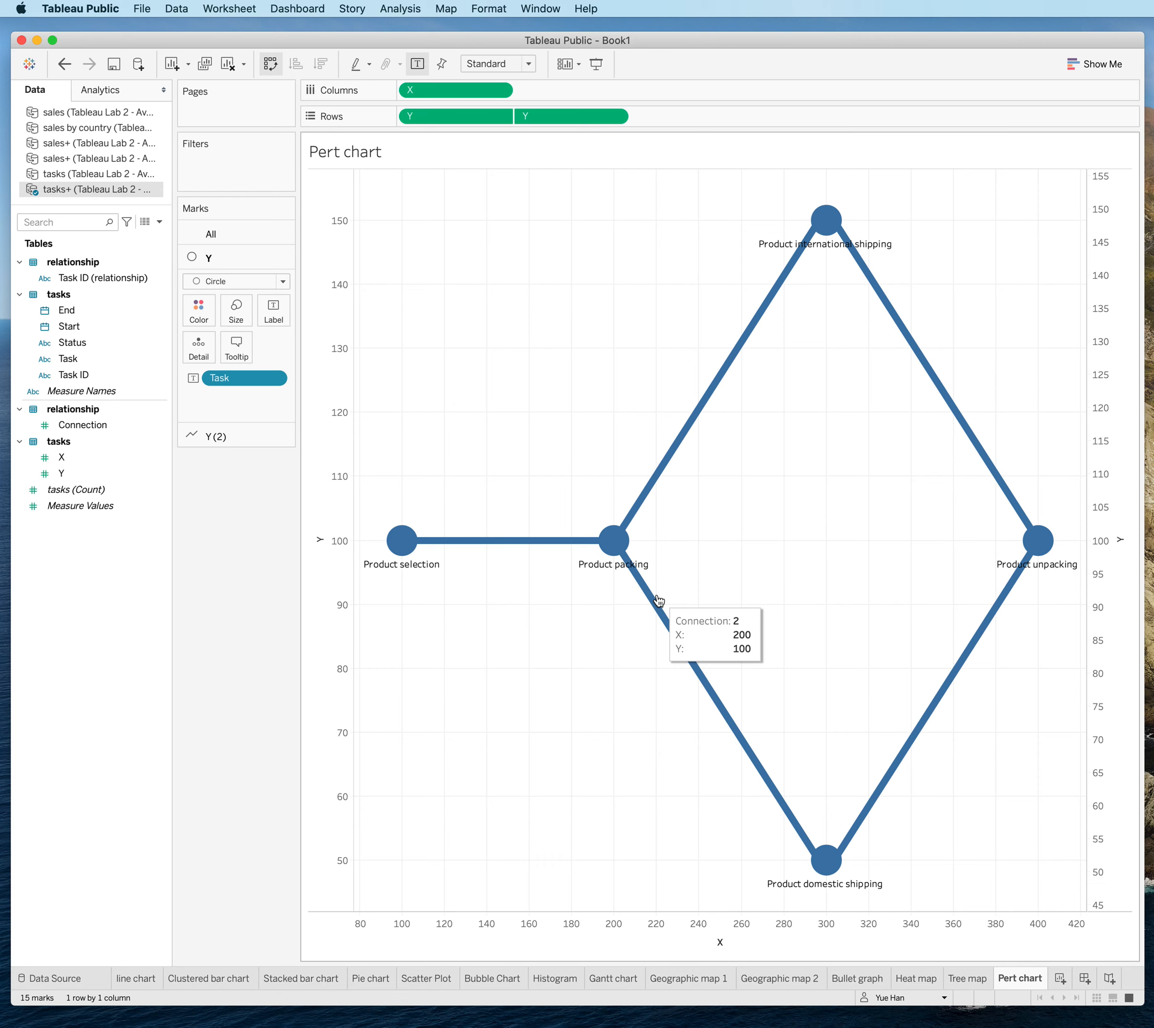
click(232, 434)
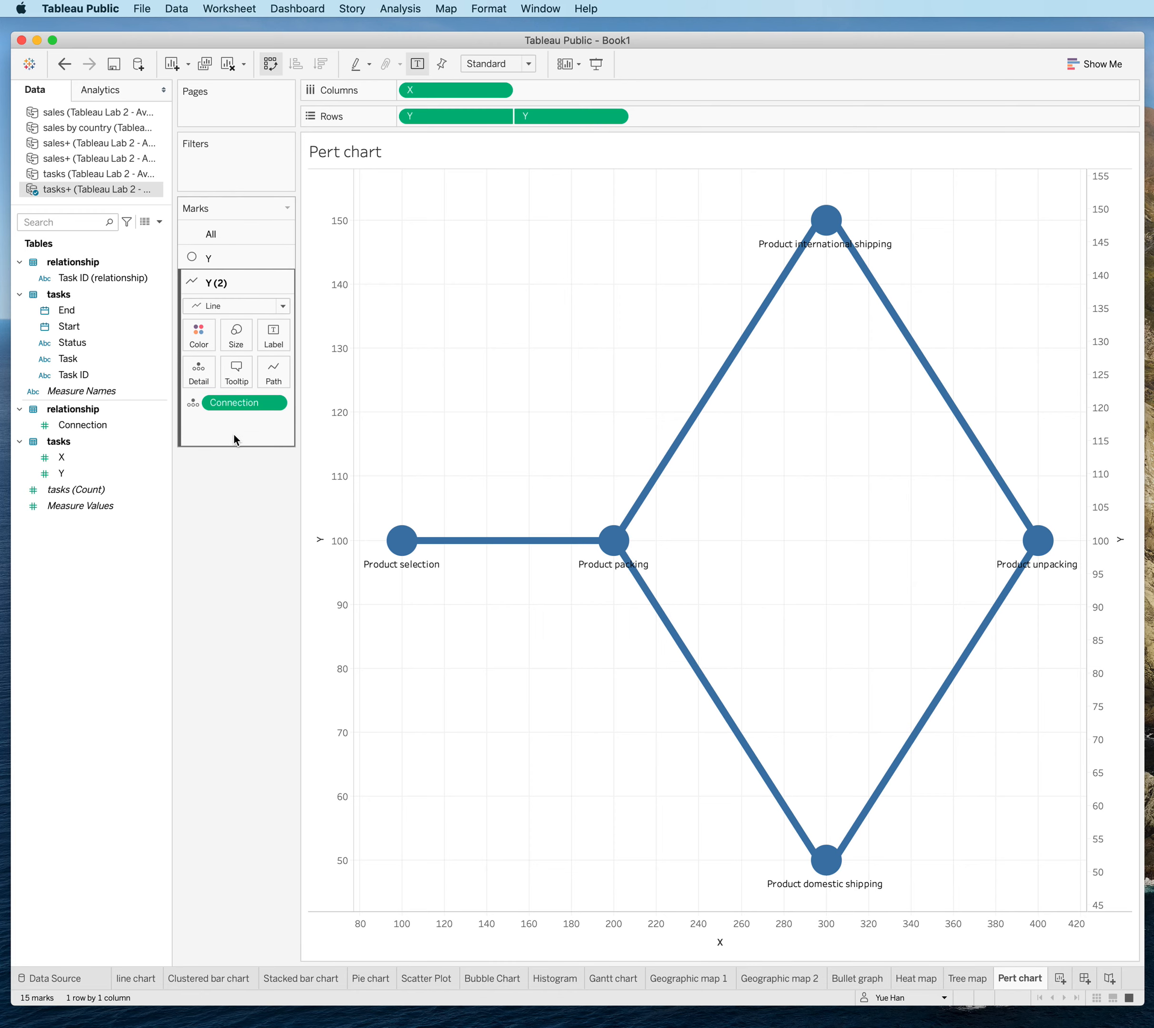
click(238, 372)
click(595, 470)
drag(592, 463, 291, 404)
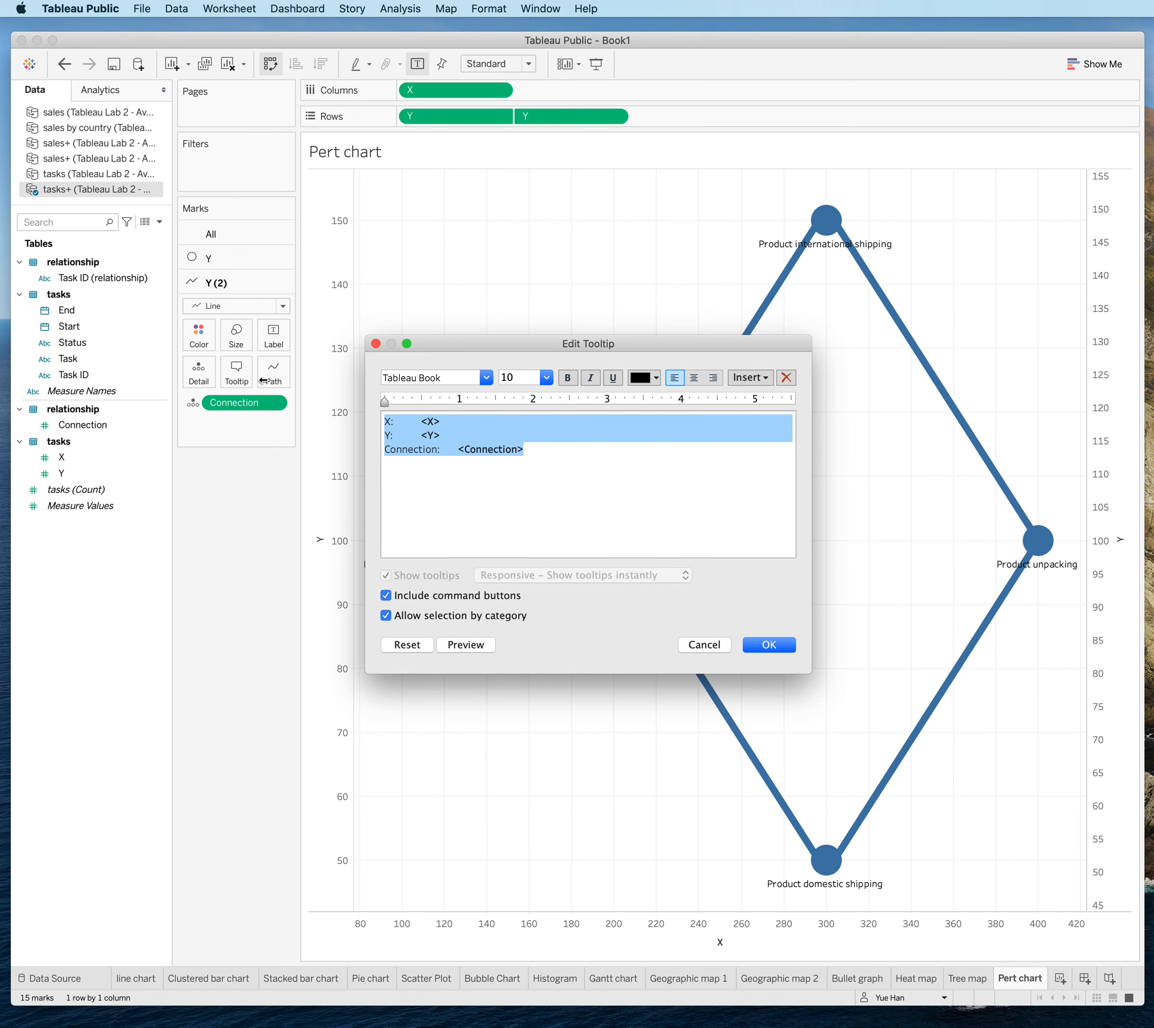
key(BackSpace)
click(767, 644)
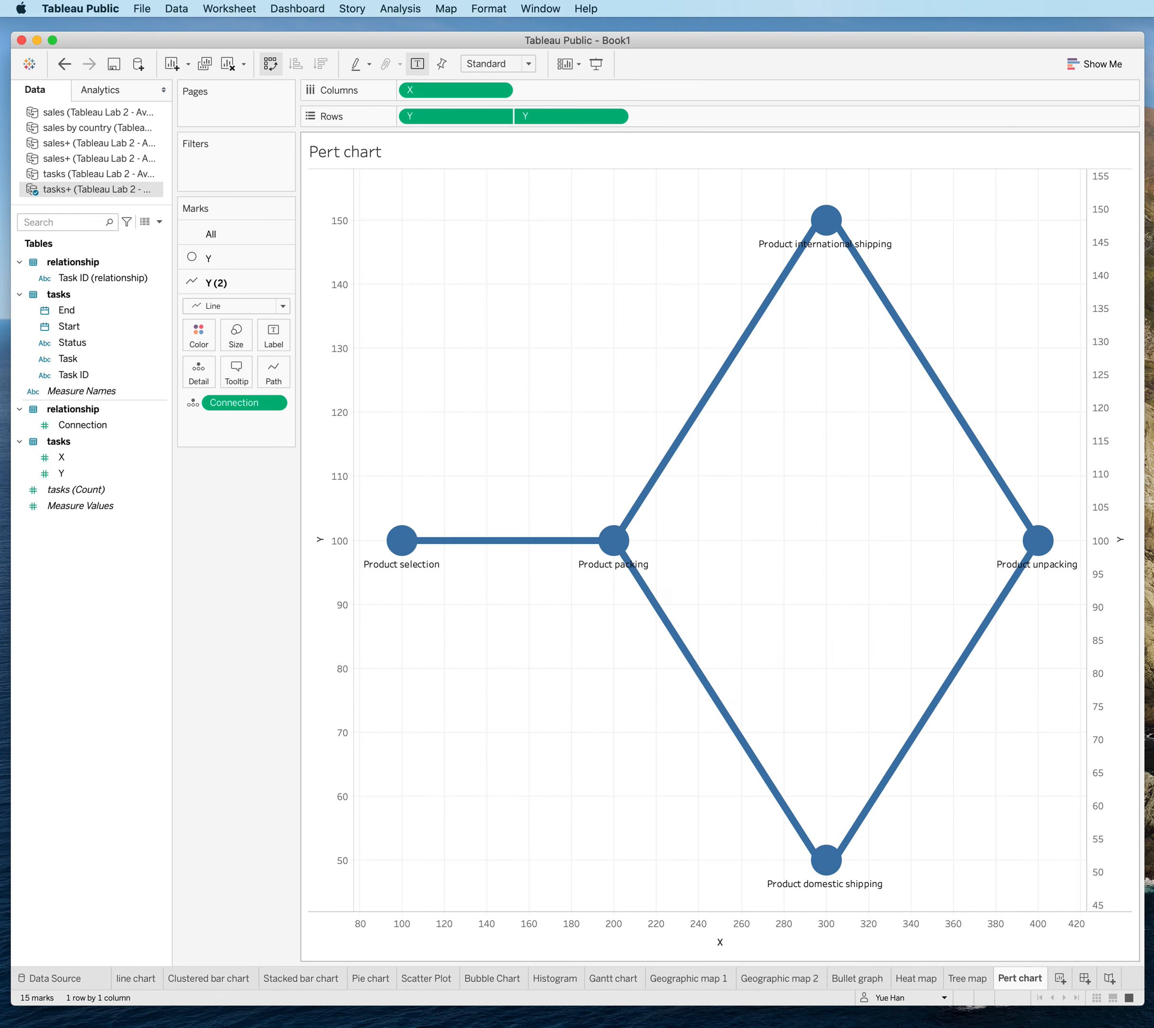
Step: Switch to the marks of the first Y axis and create a calculated field named duration with the formula [End]-[Start]
click(235, 258)
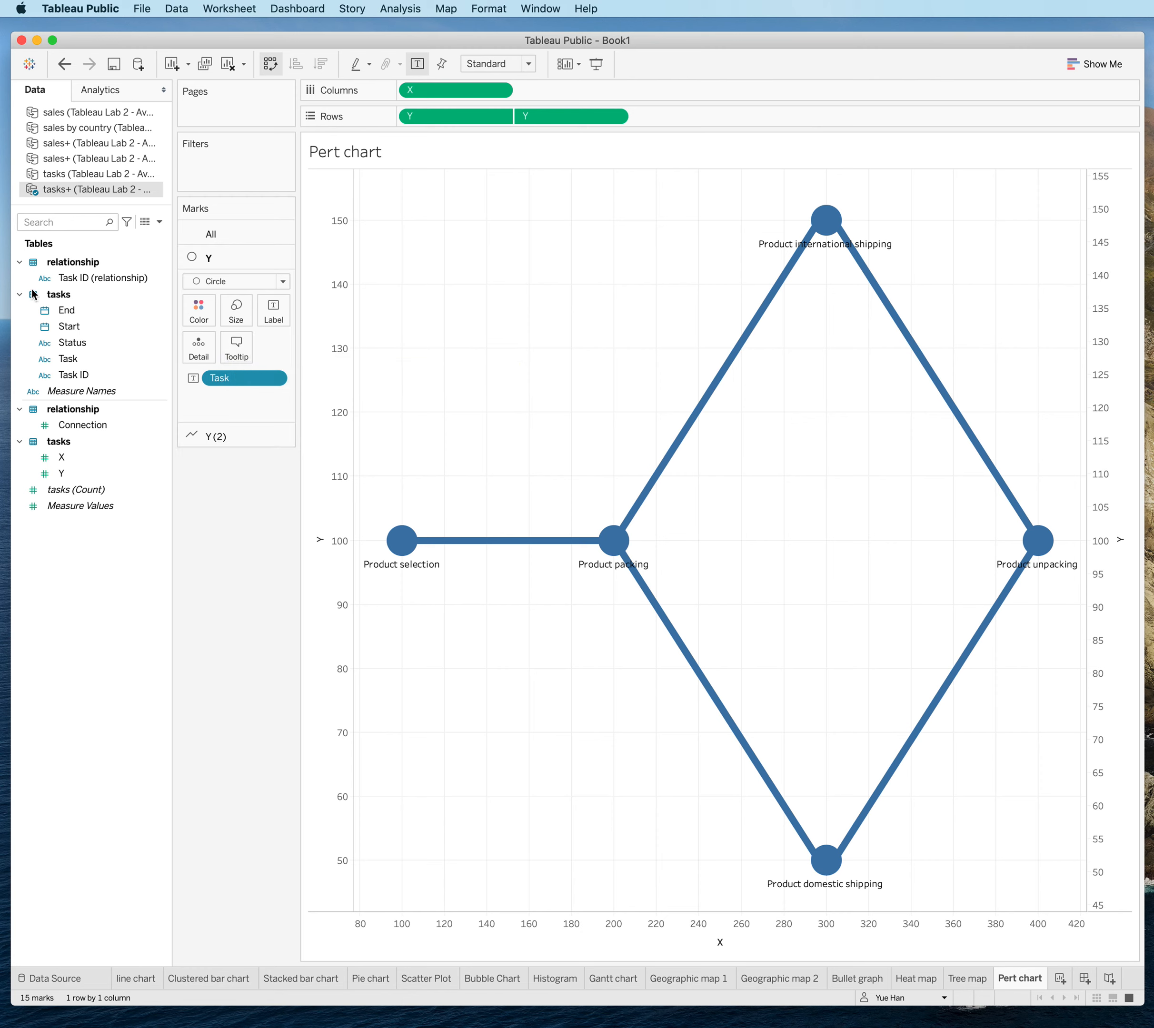
right_click(71, 579)
click(80, 587)
text(d)
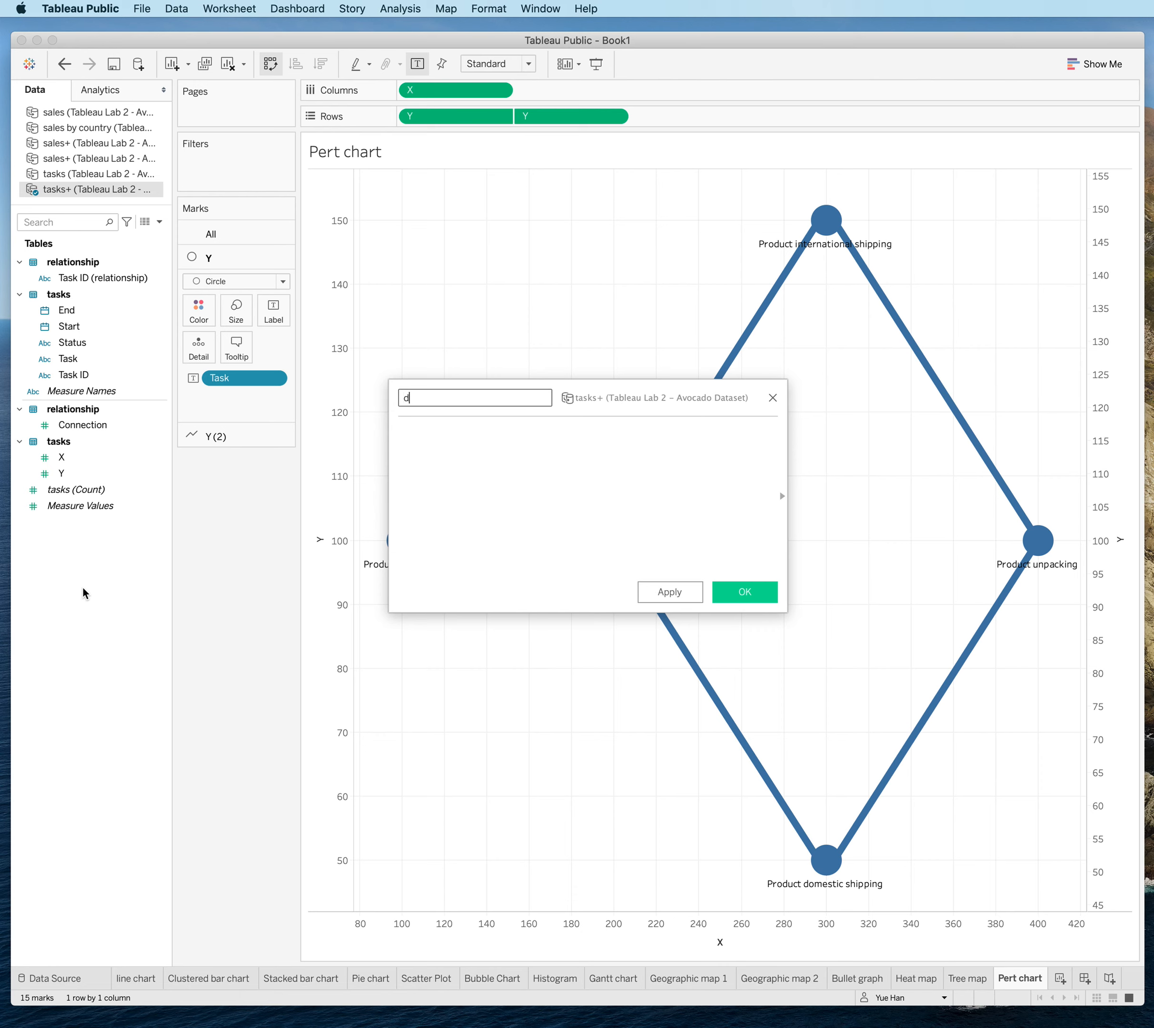
text(uration)
click(589, 520)
text(end)
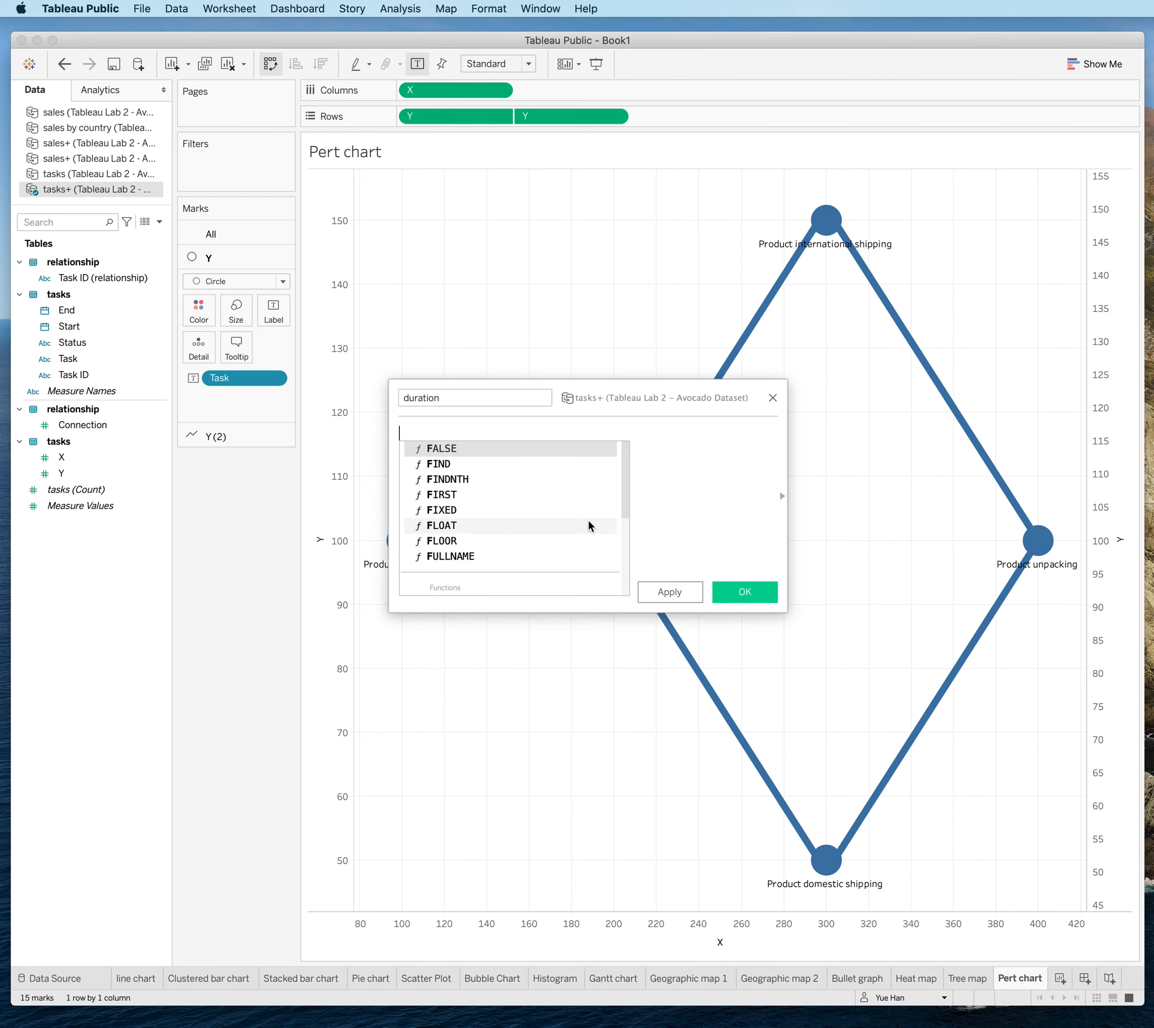
text(-)
key(BackSpace)
key(BackSpace)
key(Return)
text(-start)
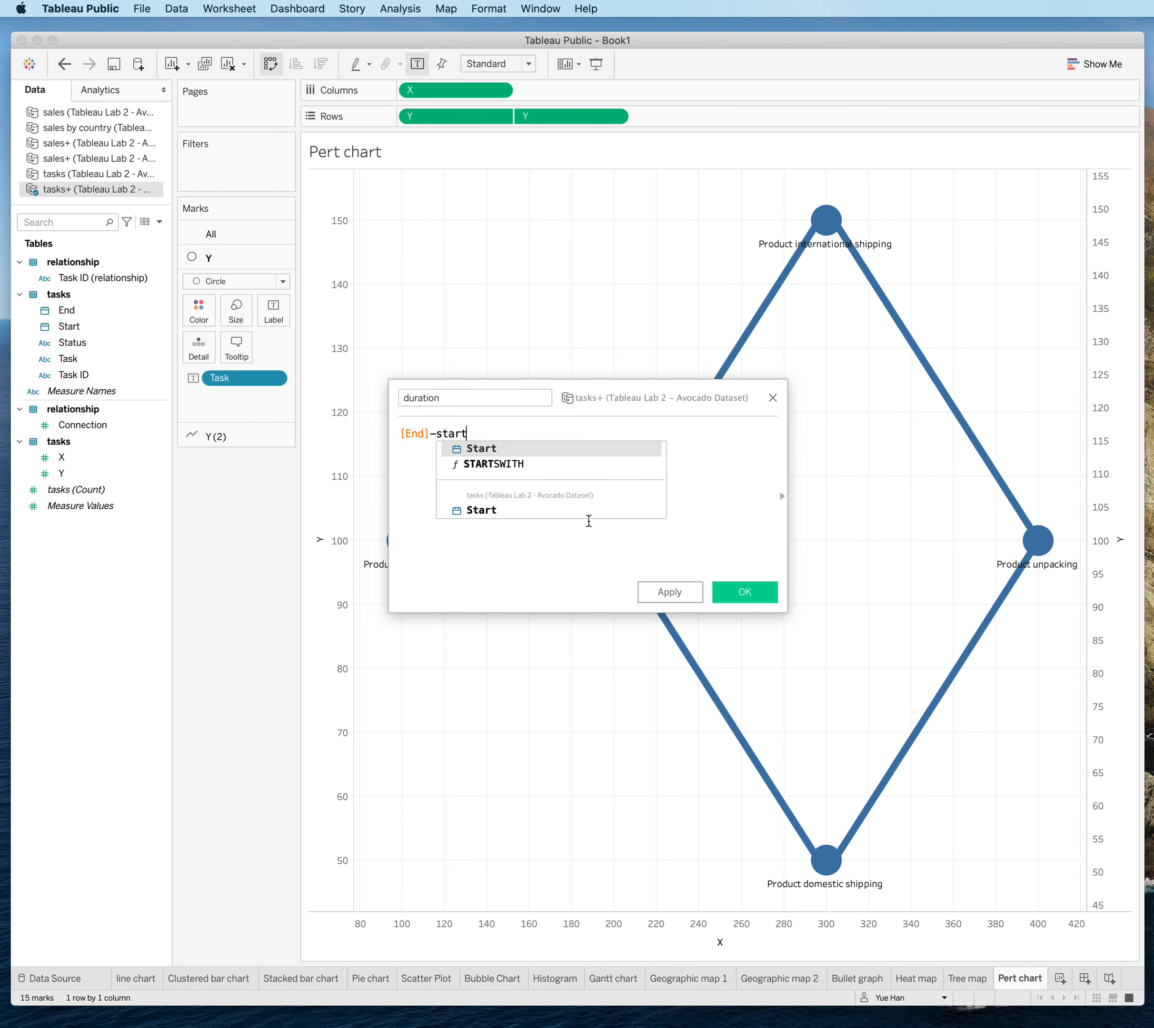
key(Return)
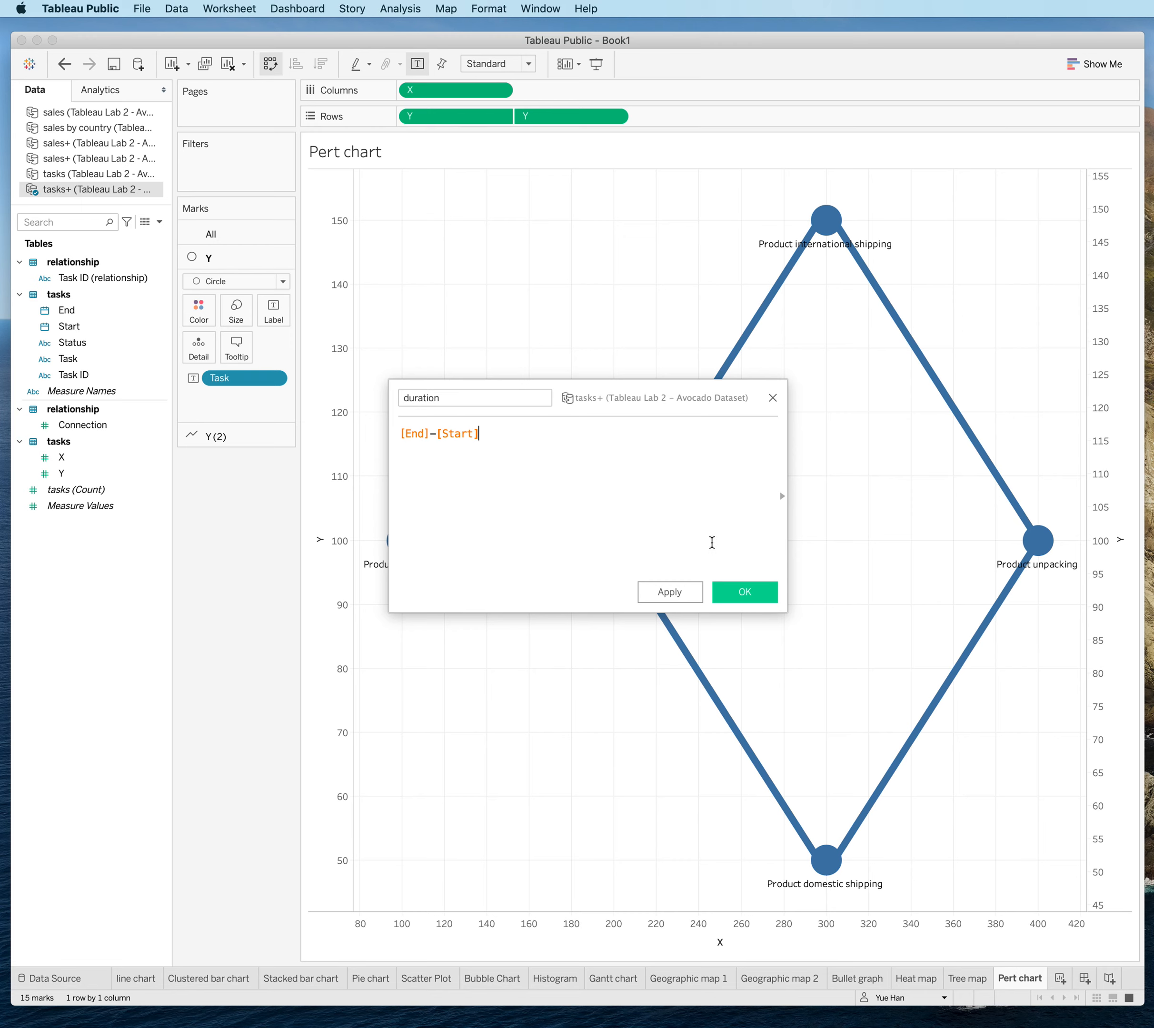
click(733, 593)
Step: Add the duration and Start fields to the tooltip of the first Y axis's circle marks
drag(59, 490, 242, 345)
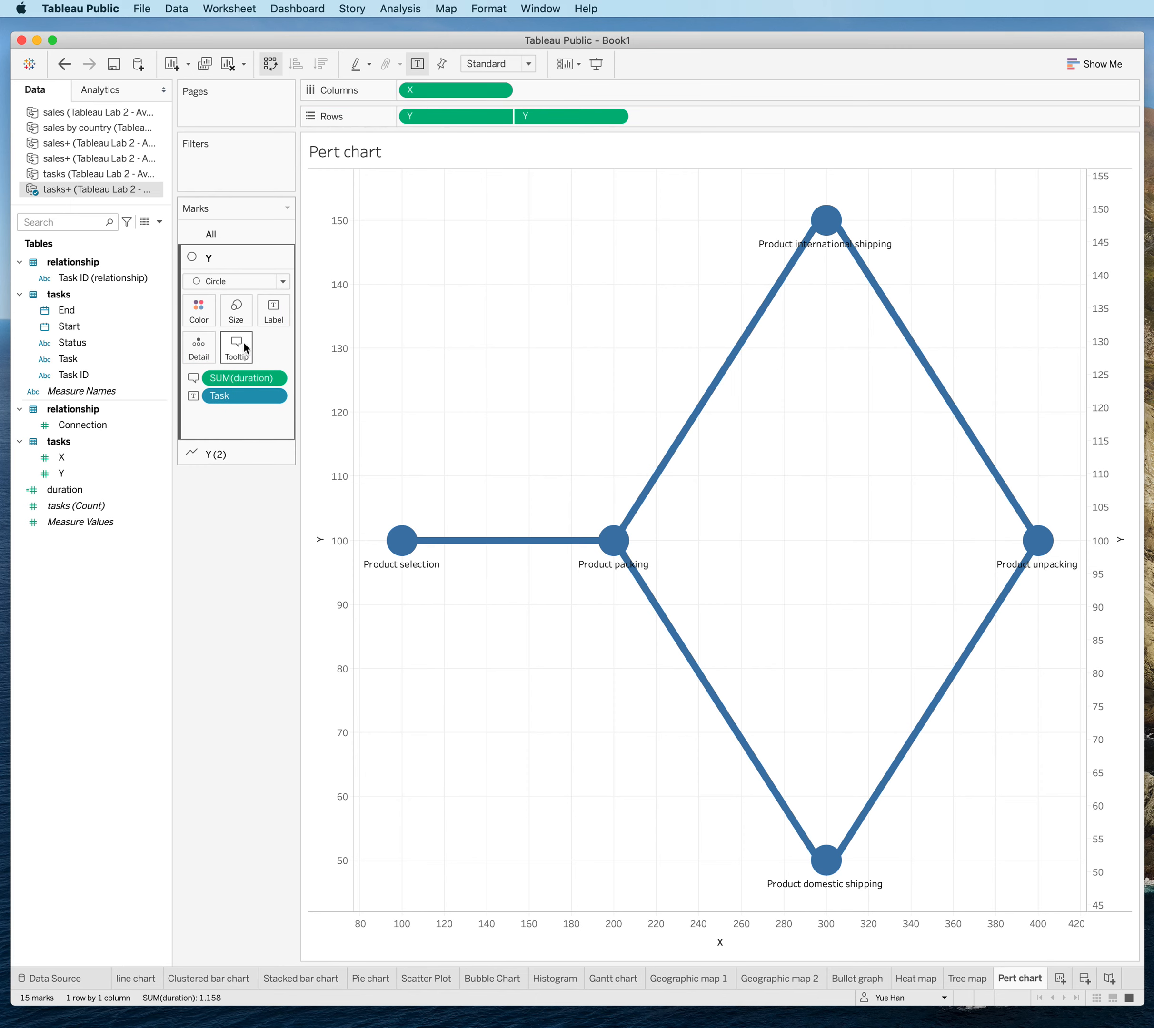
mouse_move(396, 548)
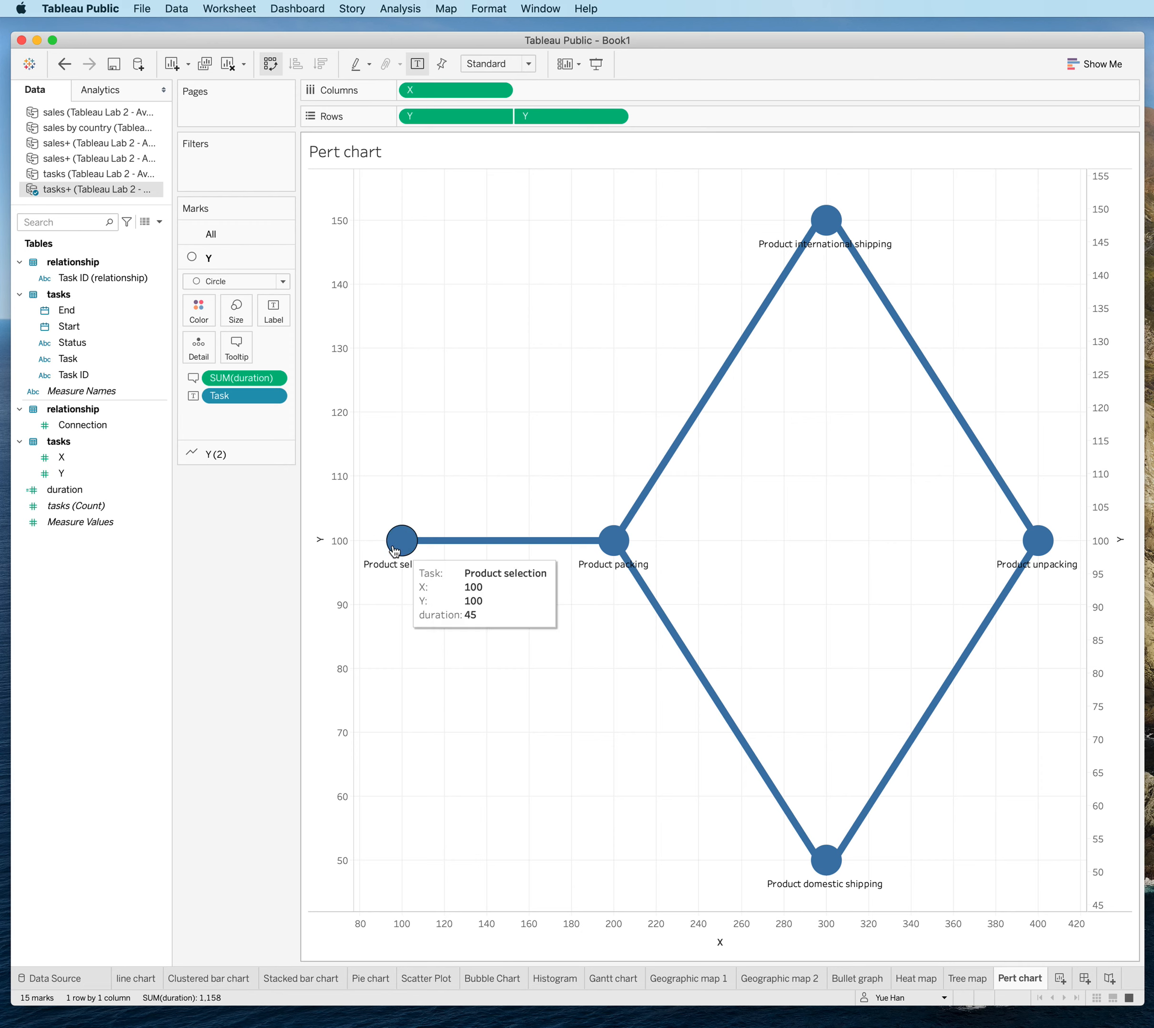
drag(69, 326, 224, 344)
mouse_move(401, 549)
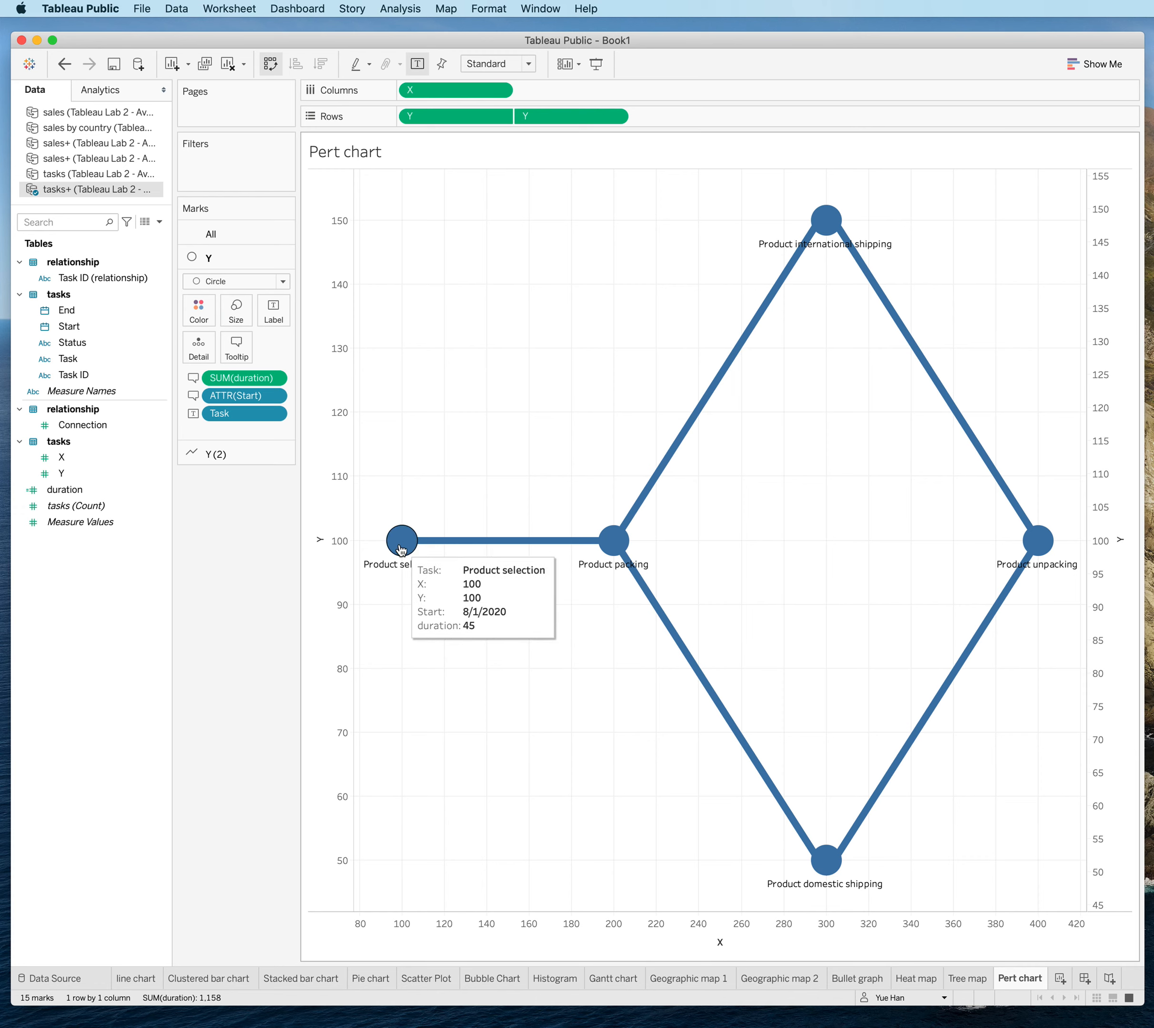